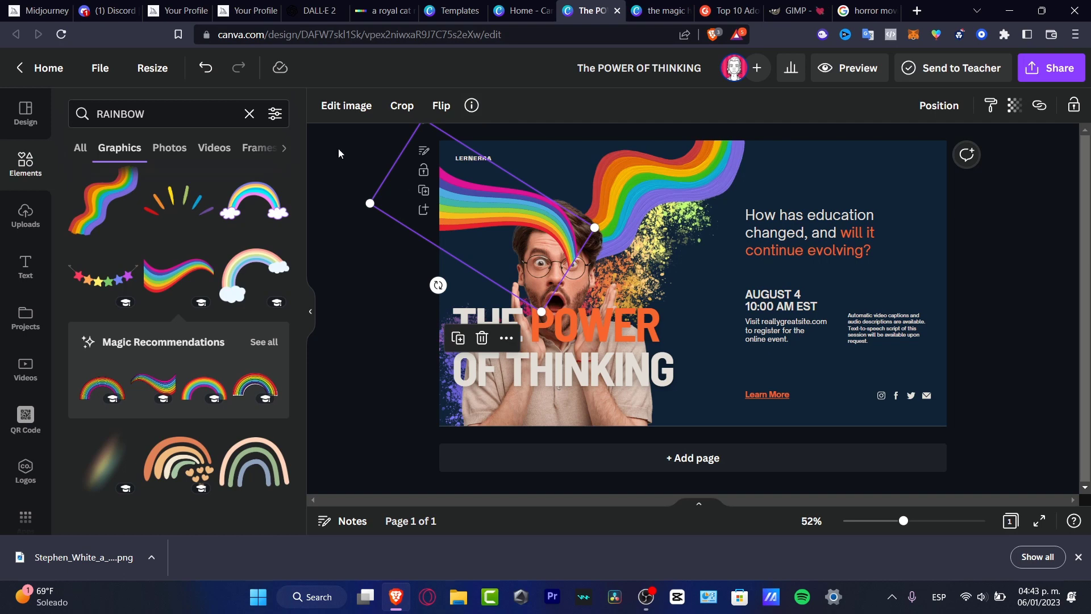
- Send the rainbow backward behind the man's photo and reposition it behind him
right_click(482, 224)
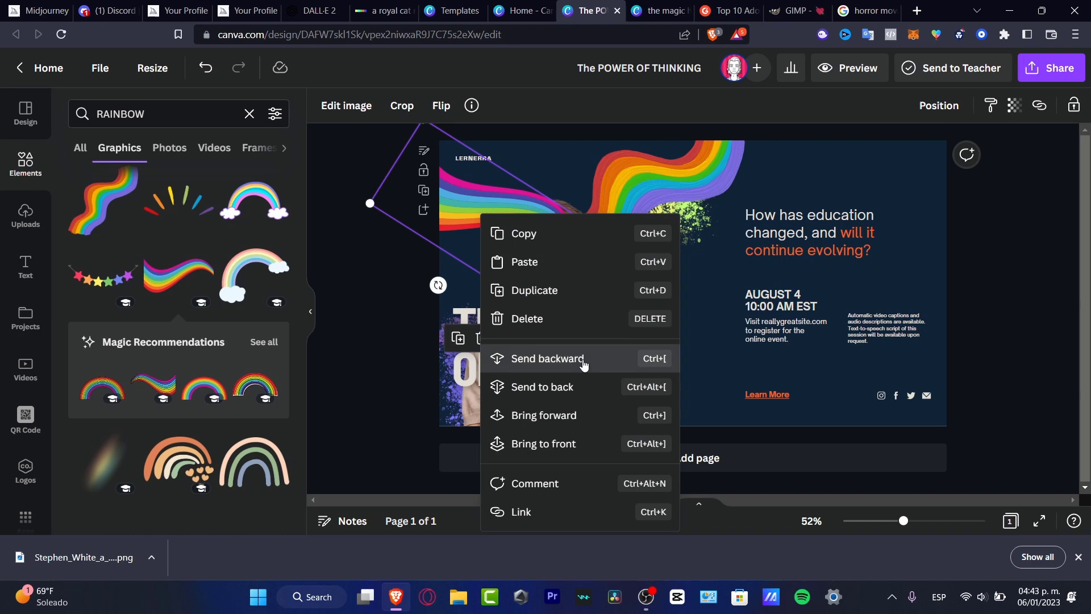
left_click(582, 358)
left_click(397, 294)
left_click_drag(469, 213, 416, 163)
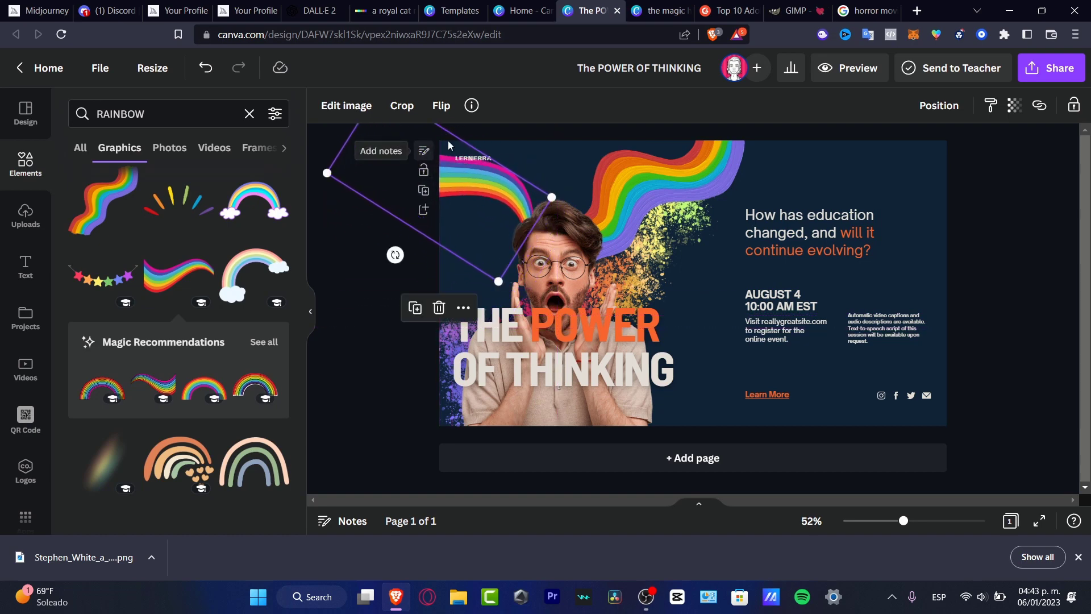
- Delete the LERNERRA brand text and move the rotated rainbow graphic lower-left behind the title
left_click(482, 160)
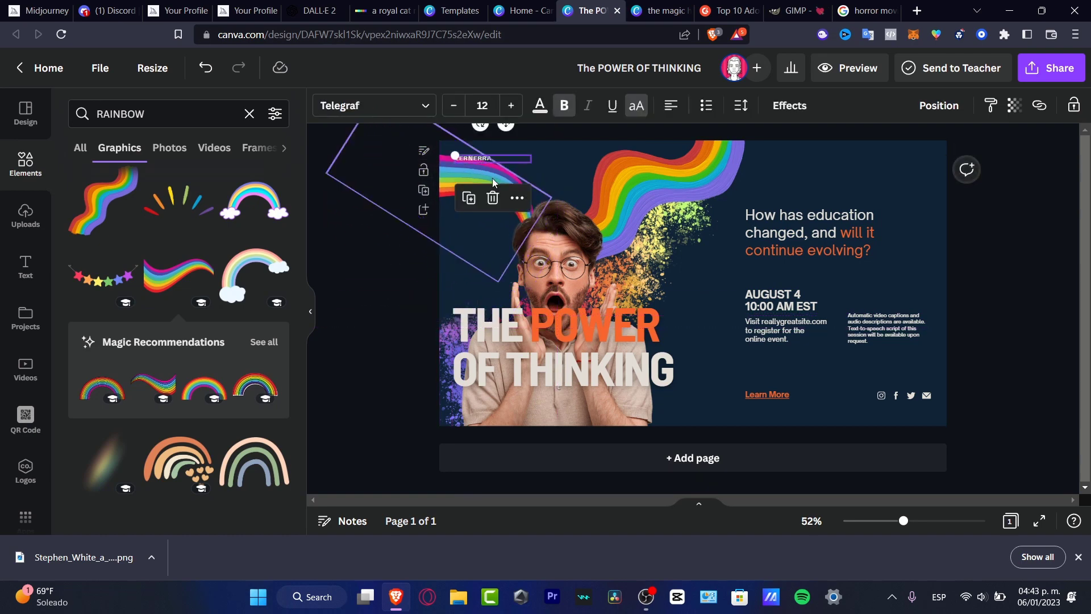
left_click(492, 197)
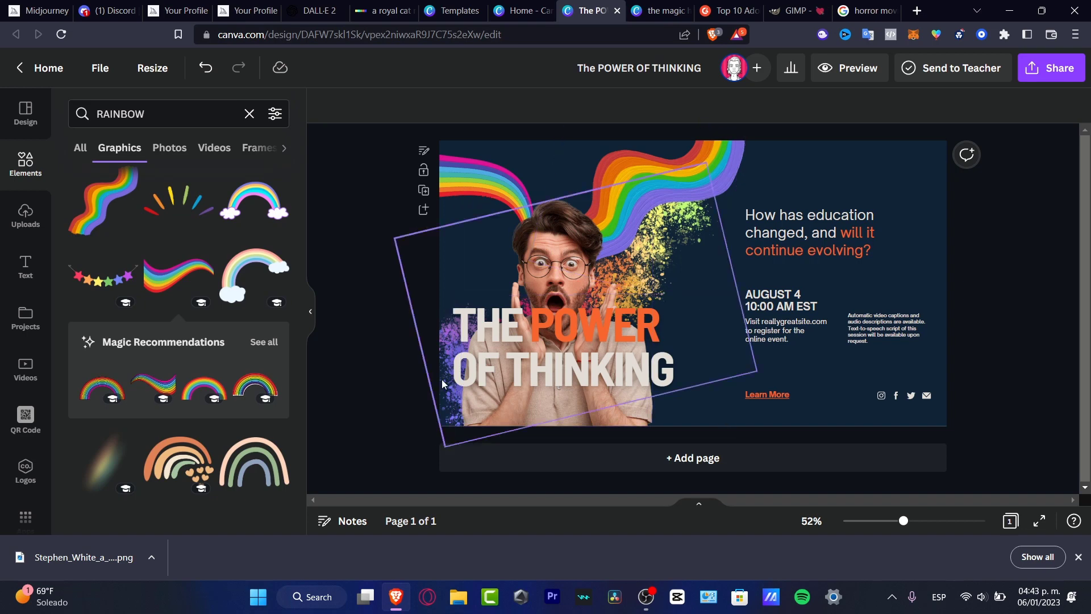
left_click(454, 386)
left_click_drag(454, 385, 429, 401)
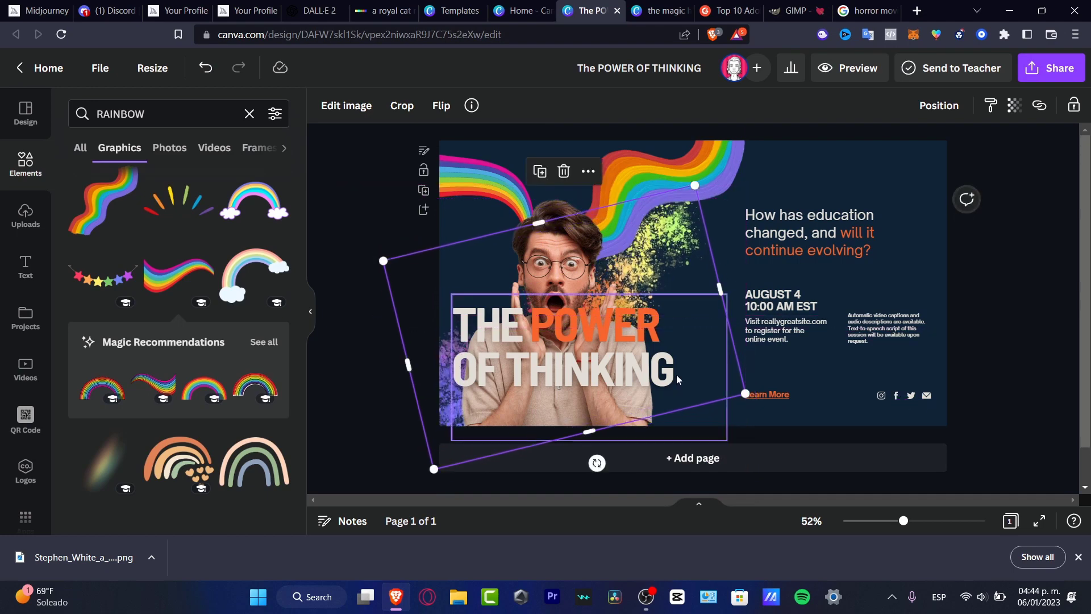
- Duplicate the poster page and delete page 2's photo, rainbows and purple lines, leaving only text
left_click(338, 325)
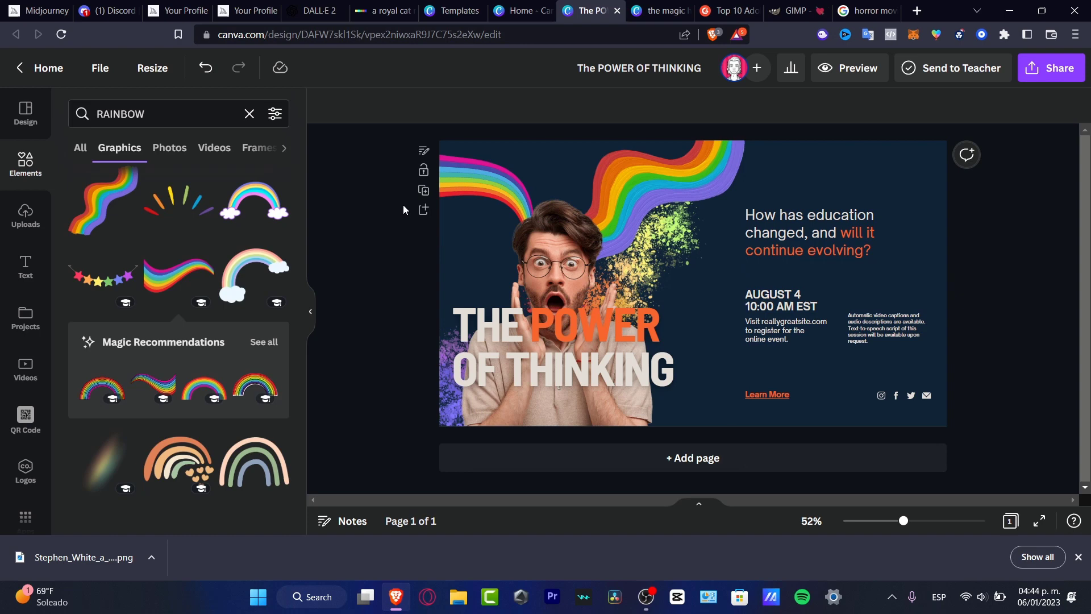
left_click(424, 191)
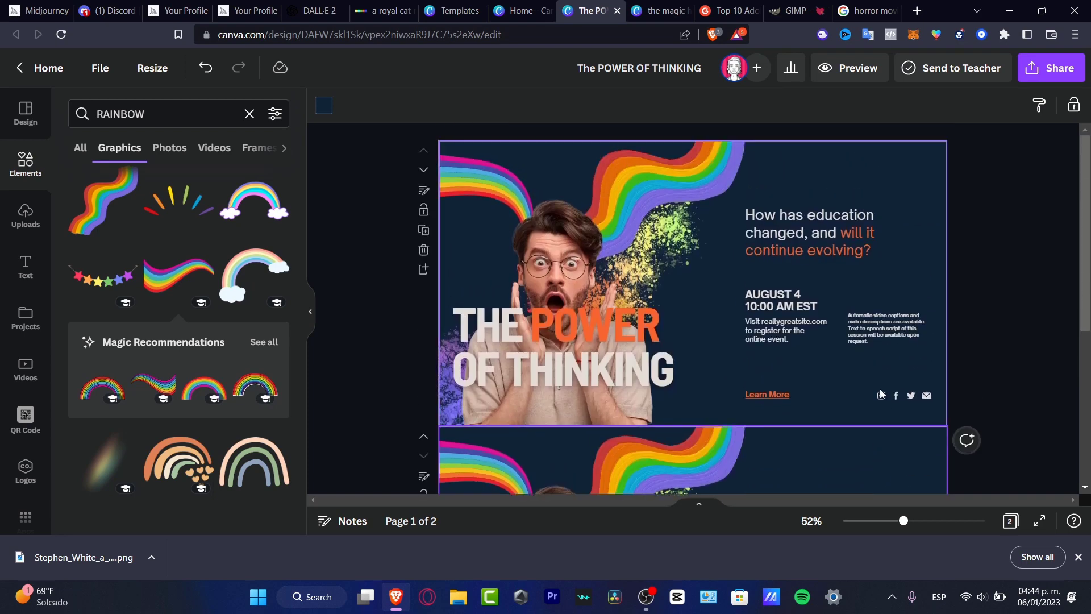
scroll(780, 356, "down", 4)
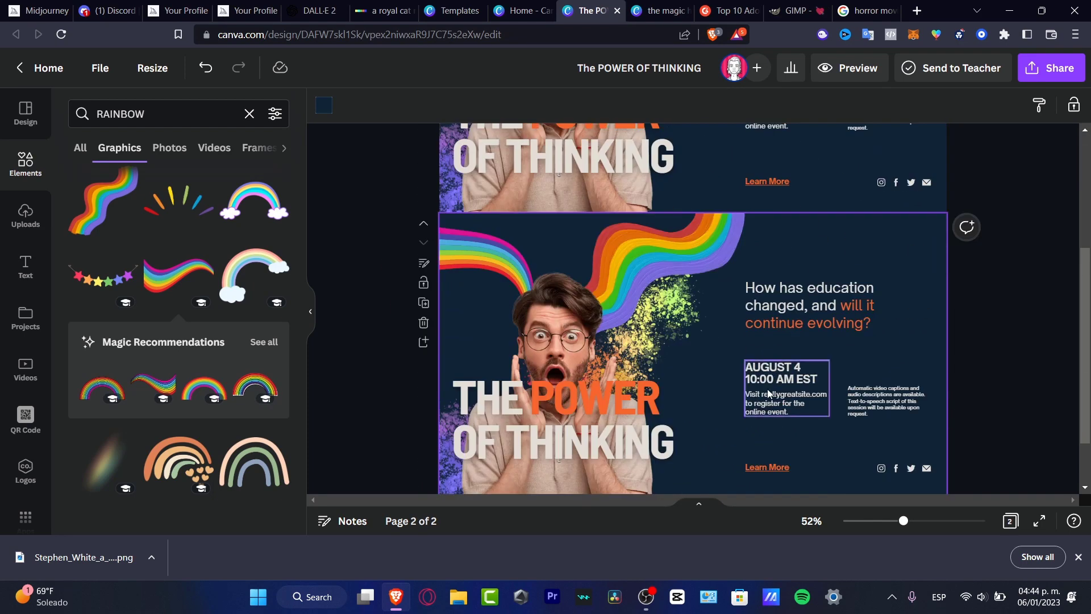
left_click_drag(416, 434, 585, 322)
key("Delete")
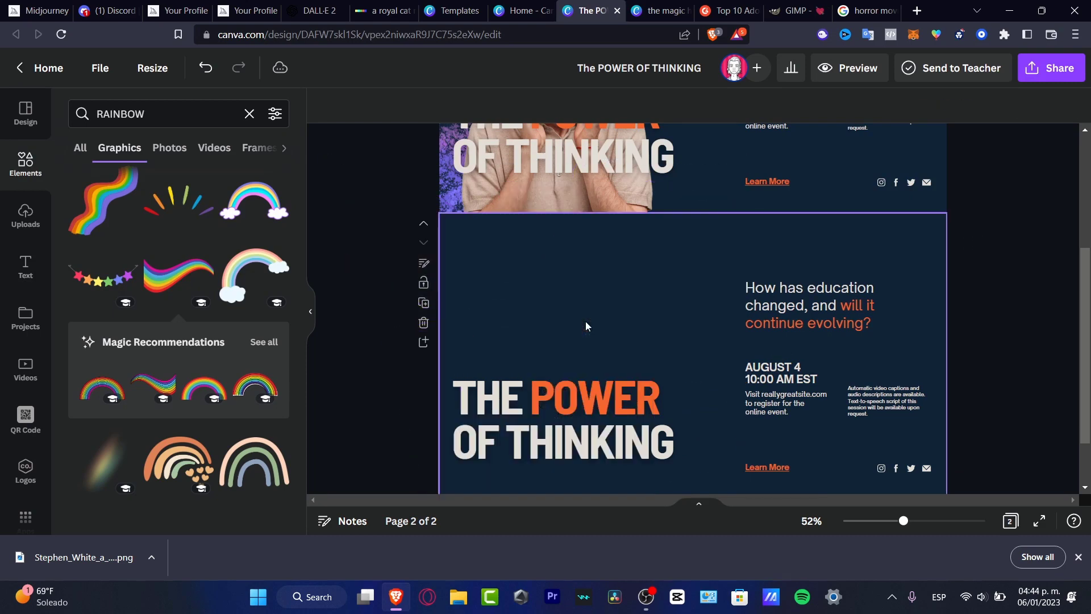
scroll(594, 332, "down", 2)
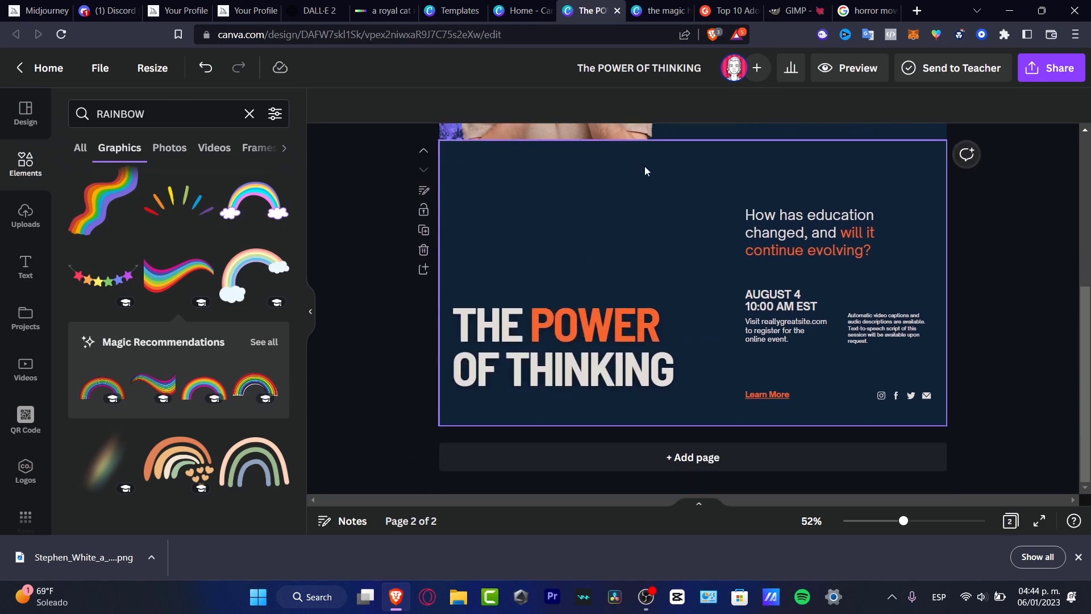
scroll(613, 302, "up", 4)
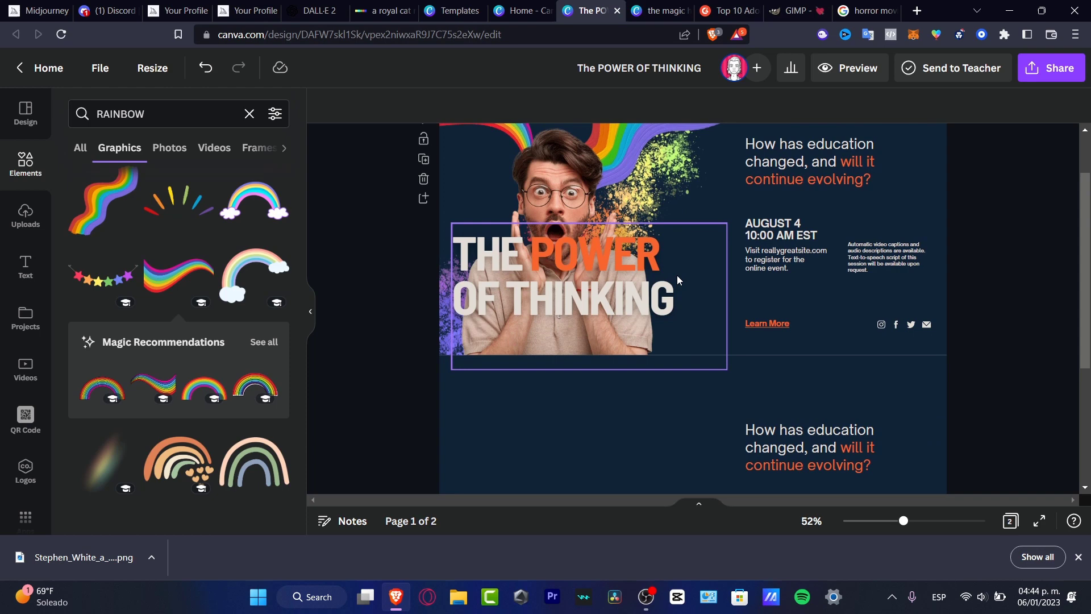
scroll(477, 306, "up", 1)
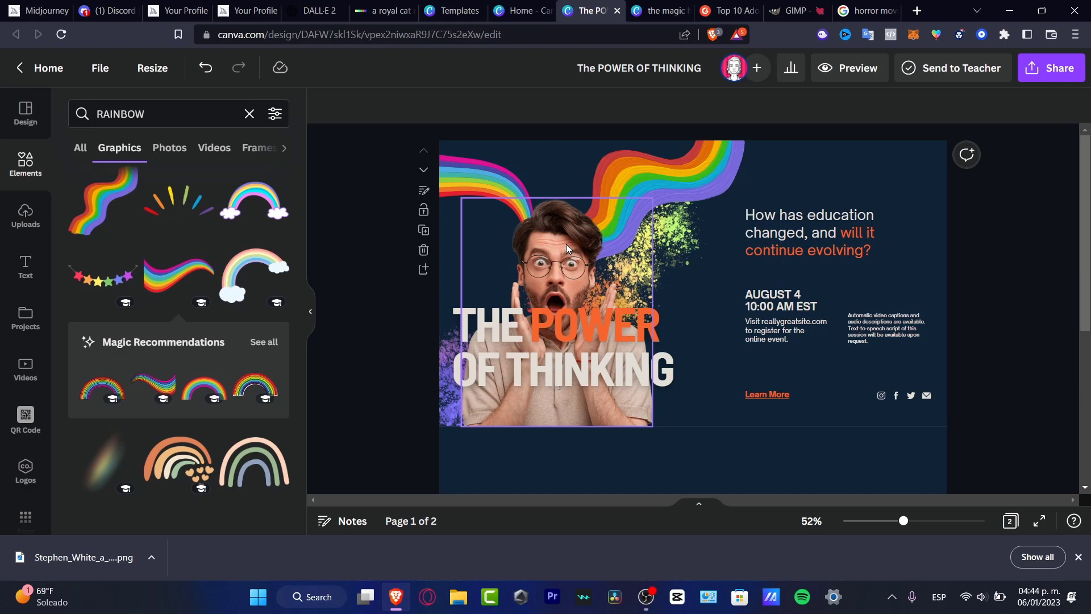
- Bring up the Midjourney homepage tab at the top and dismiss the recent downloads bar
left_click(39, 11)
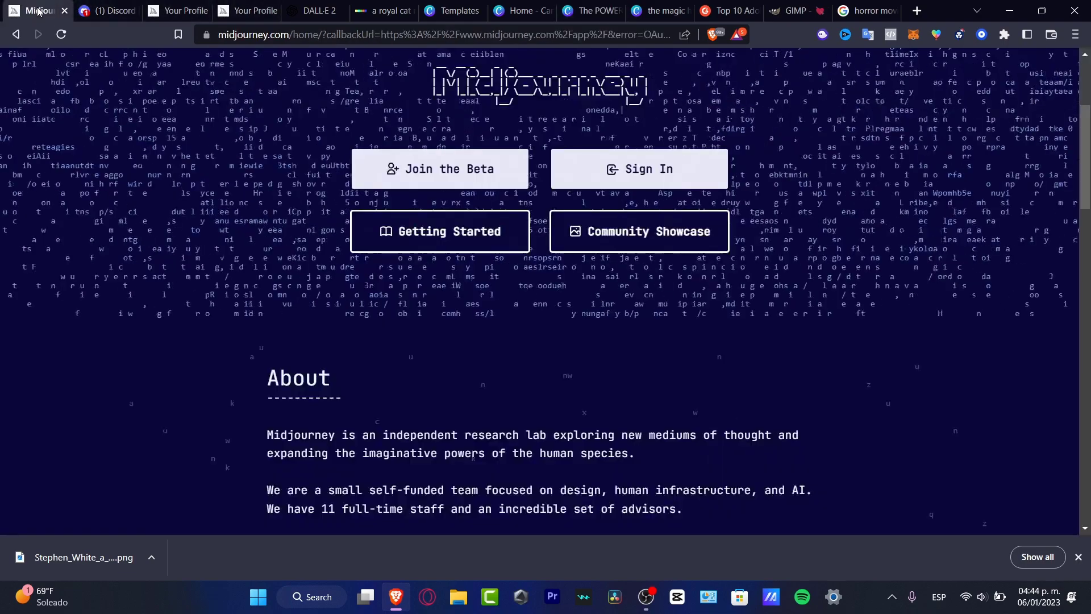
scroll(1083, 517, "up", 4)
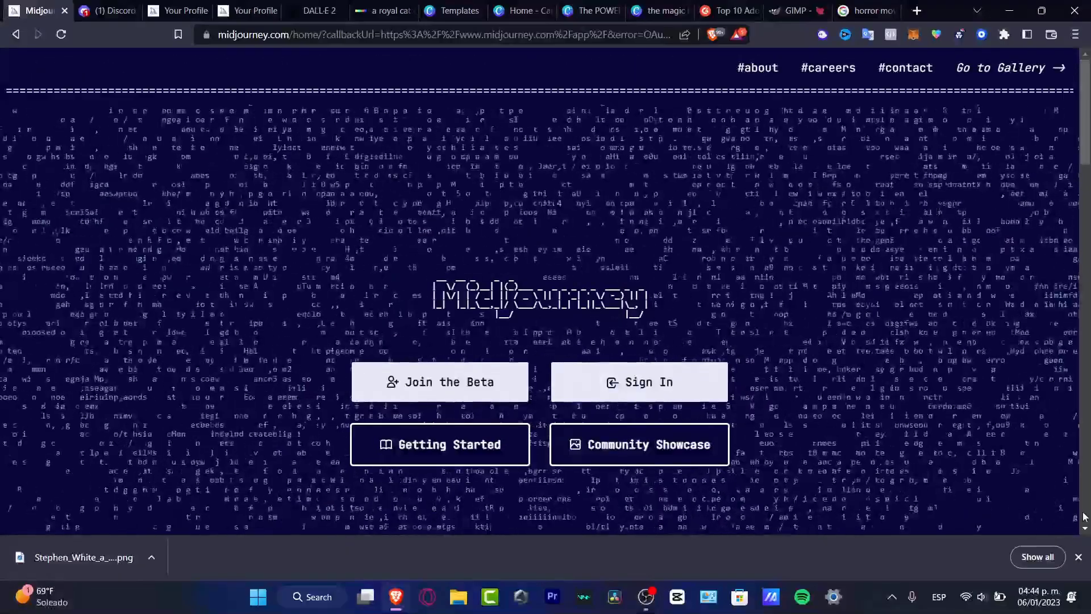
left_click(1078, 557)
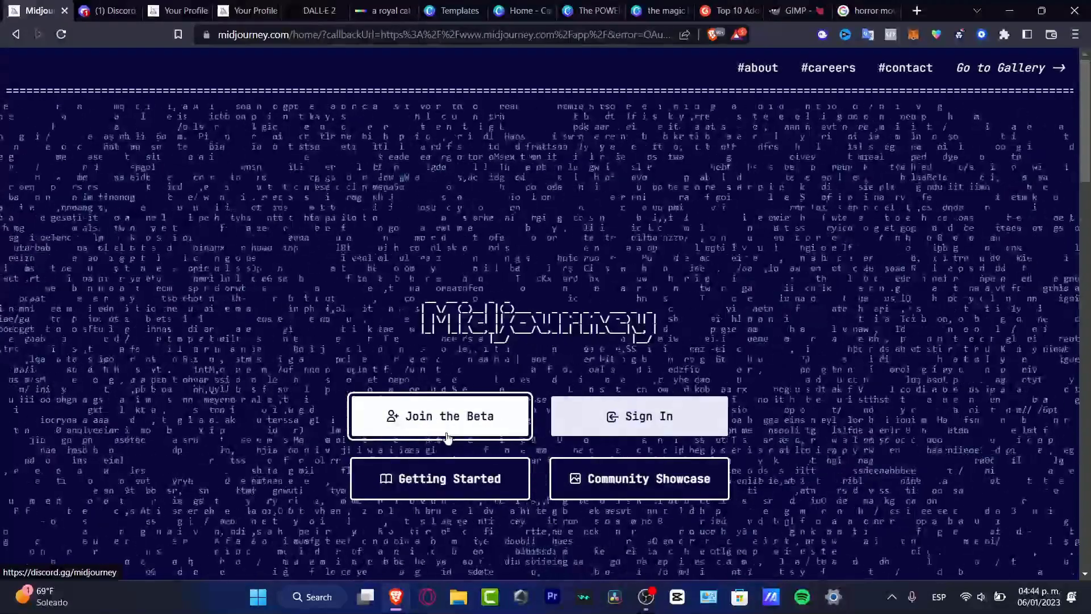
- Switch to Discord and close the enlarged unicorn image preview
left_click(106, 10)
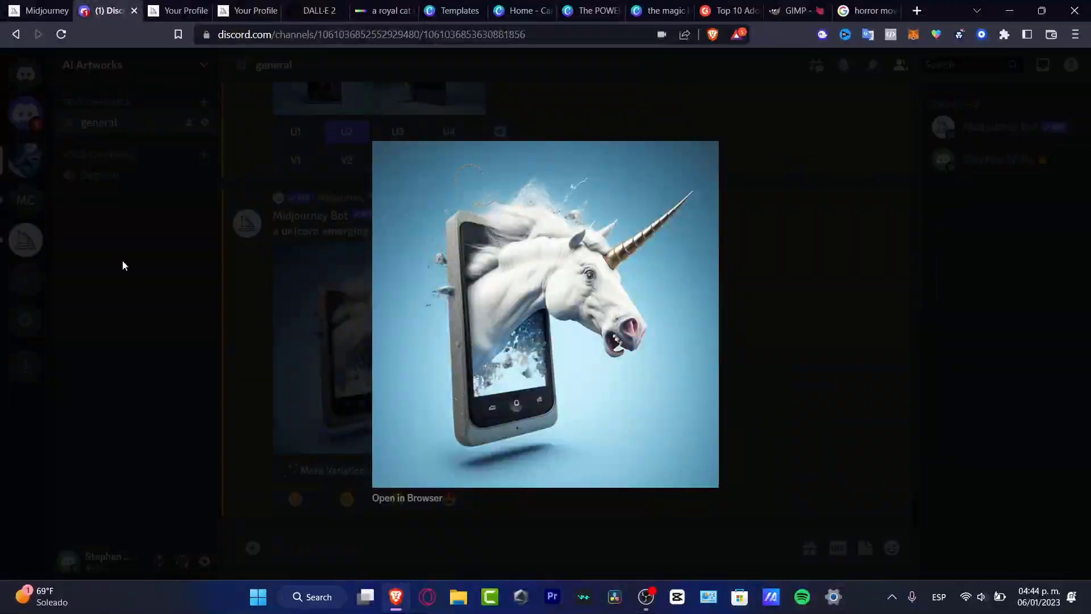
left_click(136, 299)
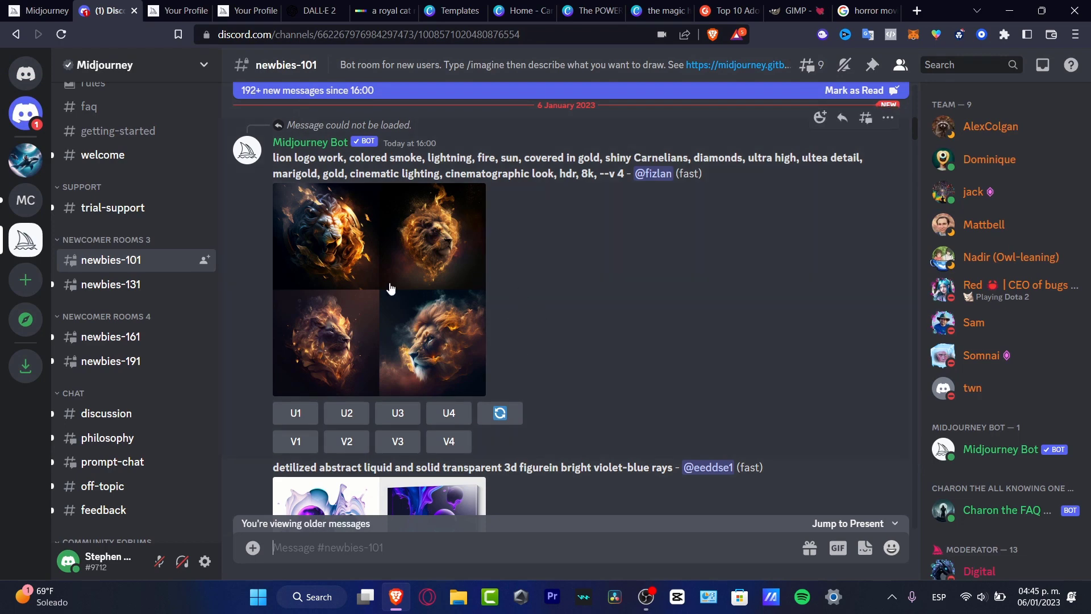
left_click(23, 8)
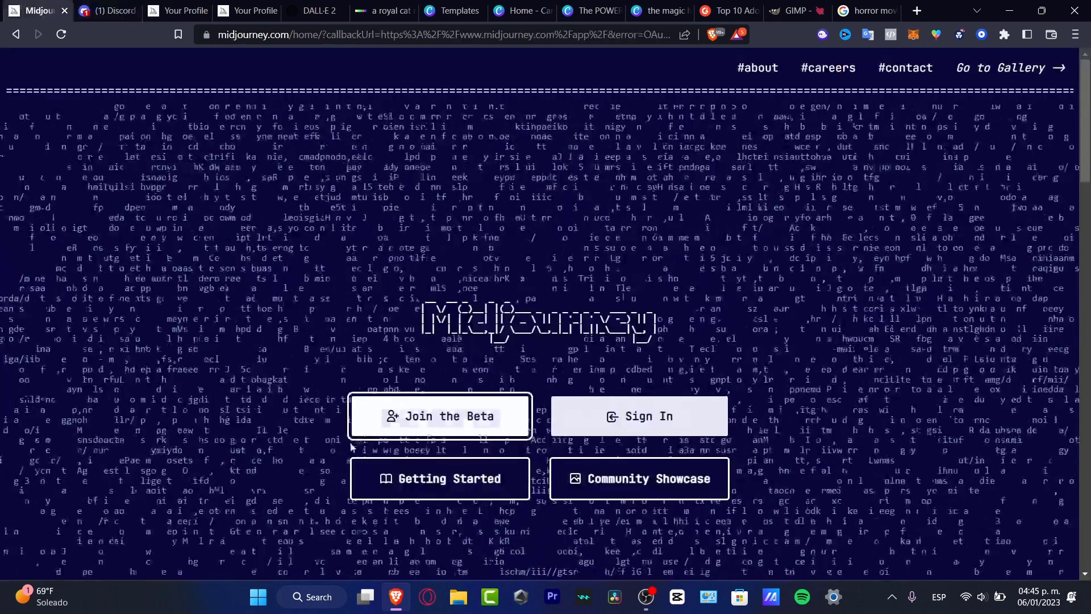
left_click(108, 10)
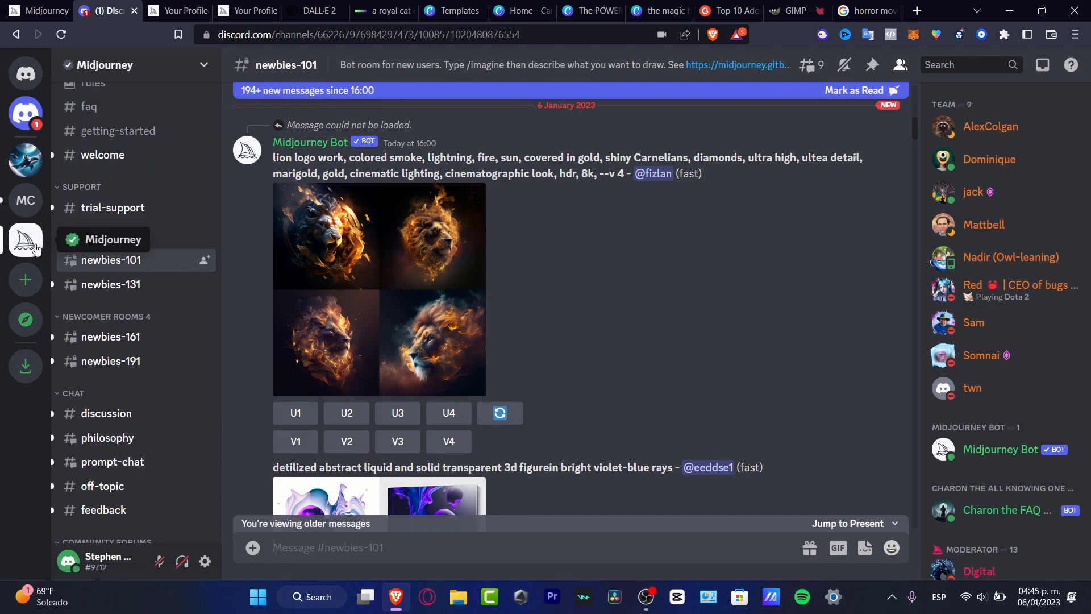
- Scroll through the newbies-101 channel and open the newbies-131 channel
scroll(599, 273, "down", 15)
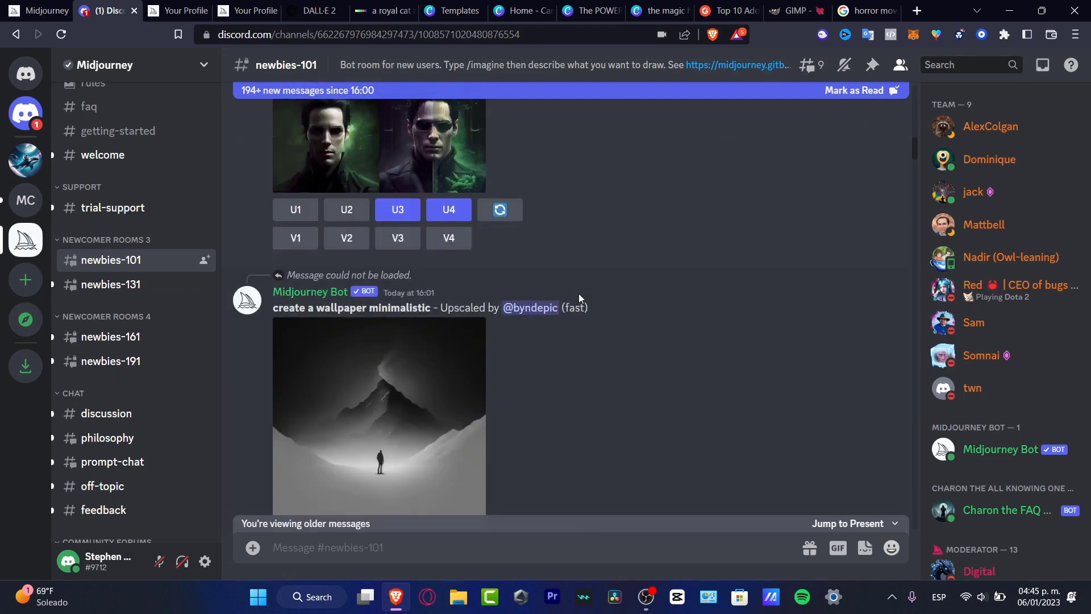
scroll(578, 294, "down", 8)
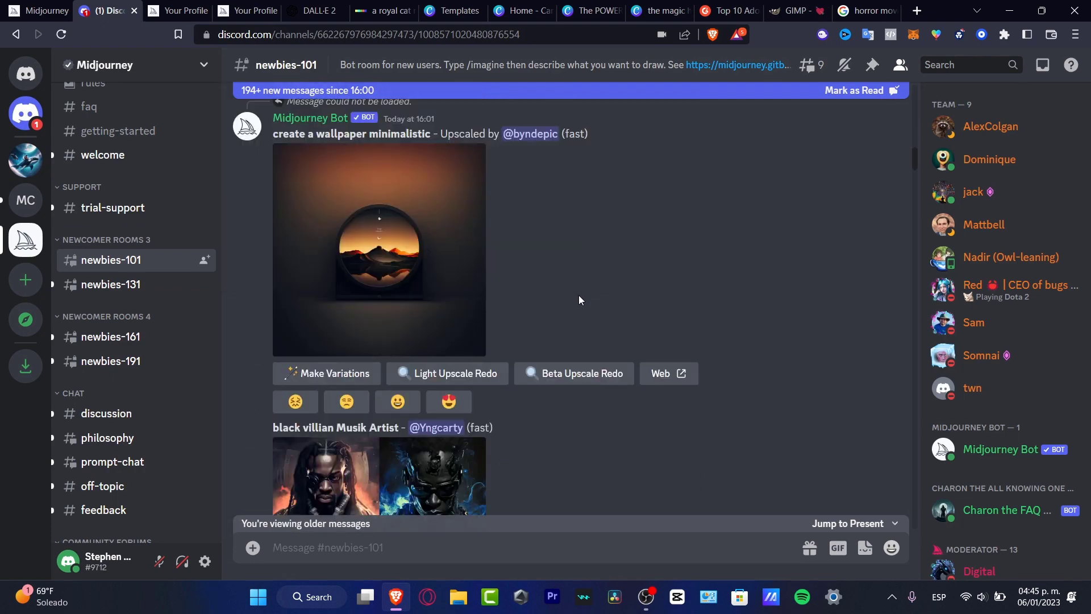
scroll(579, 295, "down", 6)
scroll(577, 295, "up", 3)
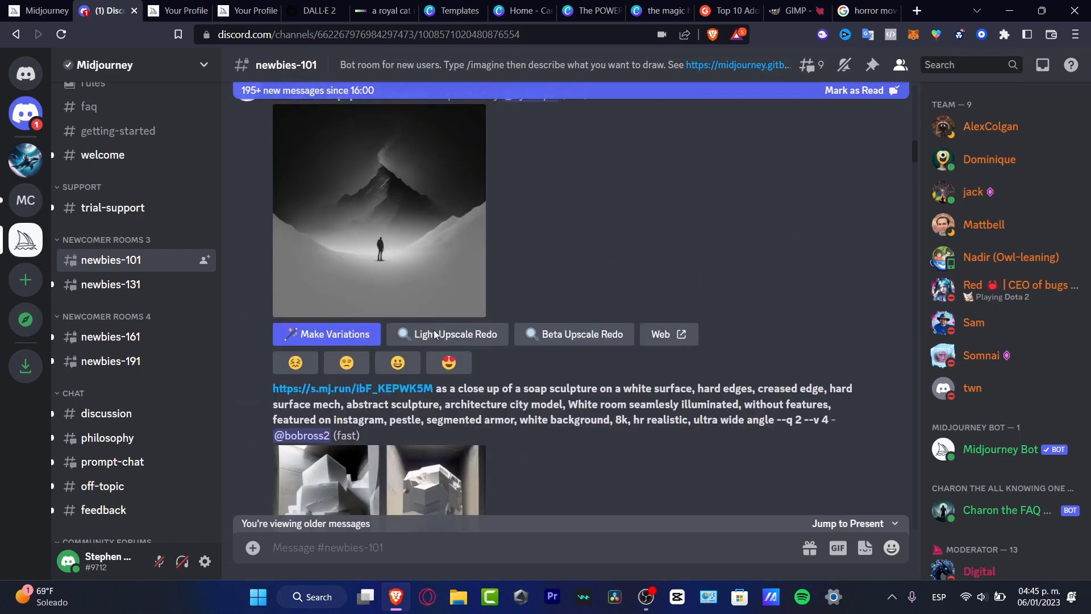
left_click(127, 287)
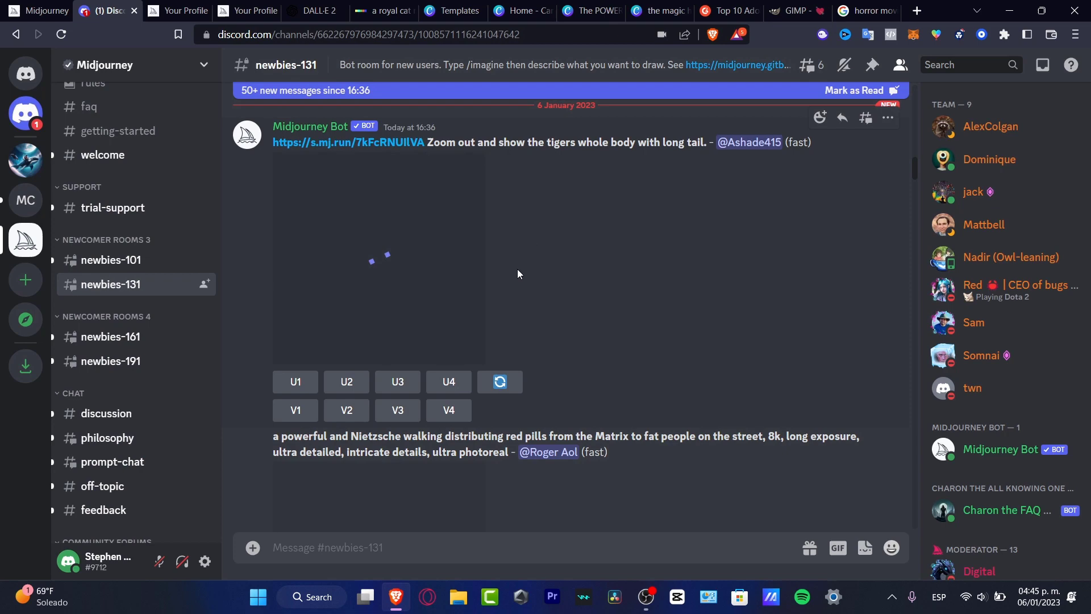
left_click(16, 290)
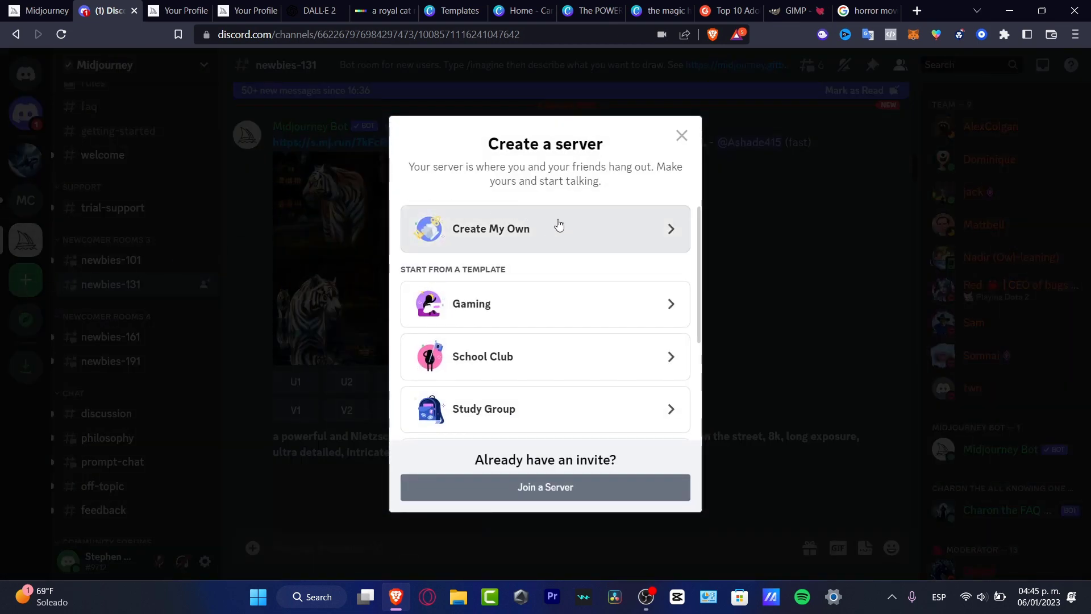
left_click(682, 137)
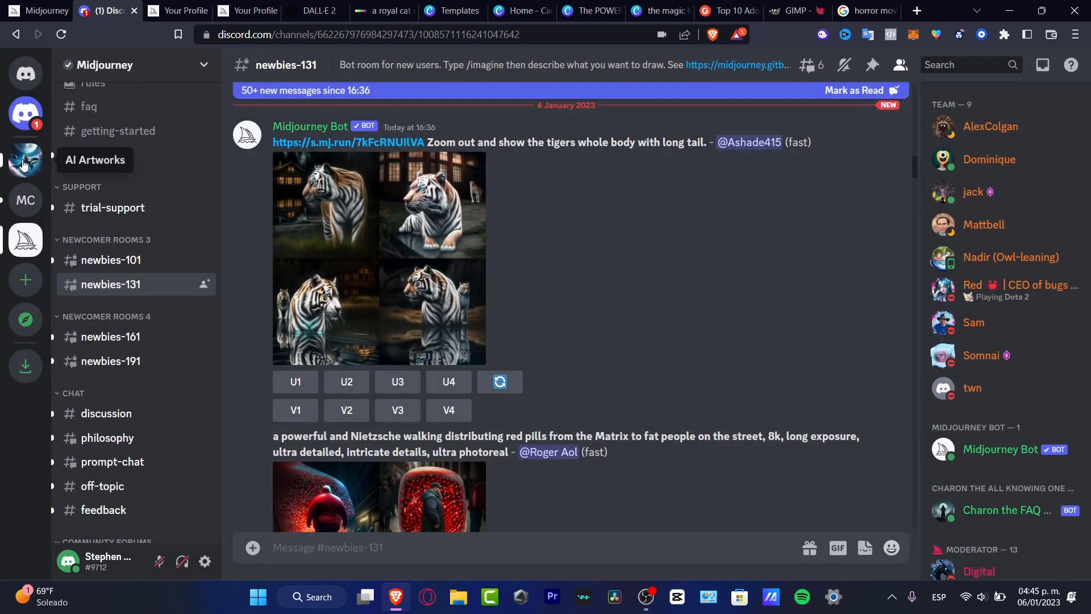
mouse_move(137, 287)
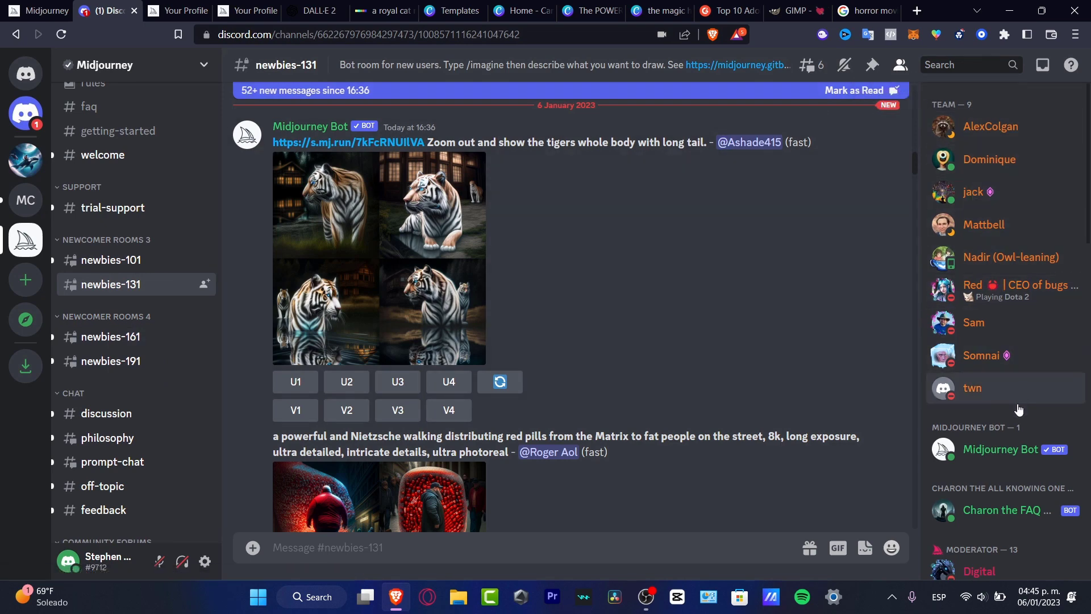
left_click(1008, 456)
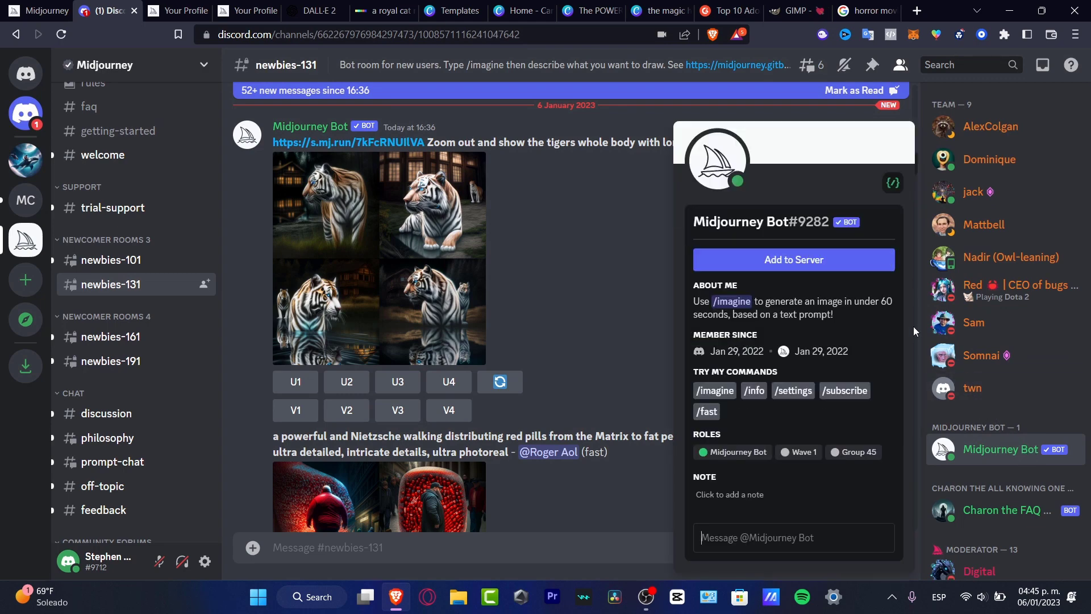
- Cancel adding Midjourney Bot to a server and go to the AI Artworks server
left_click(796, 260)
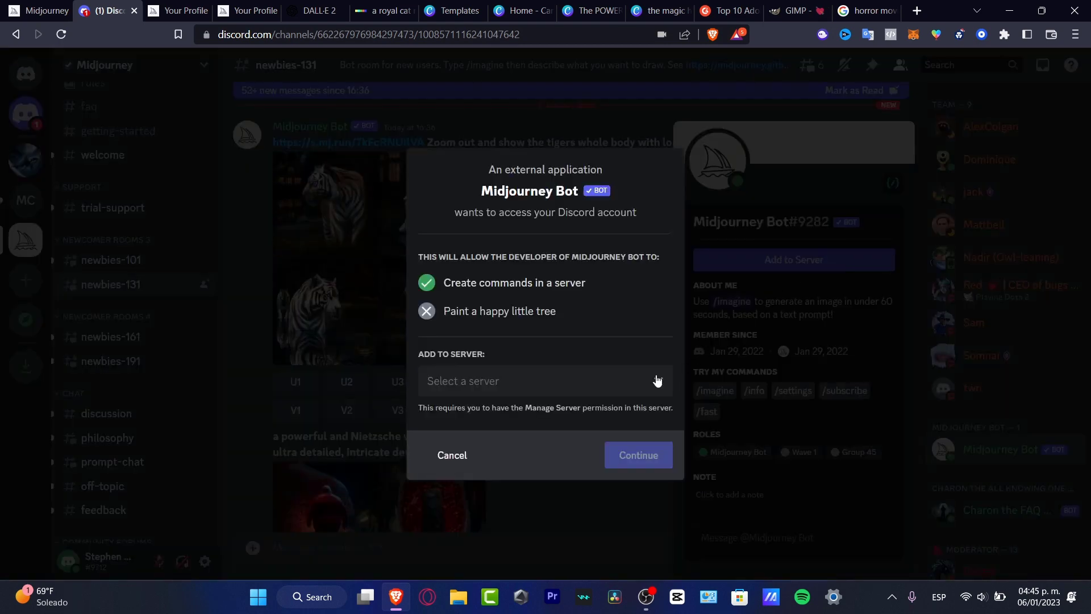
left_click(657, 380)
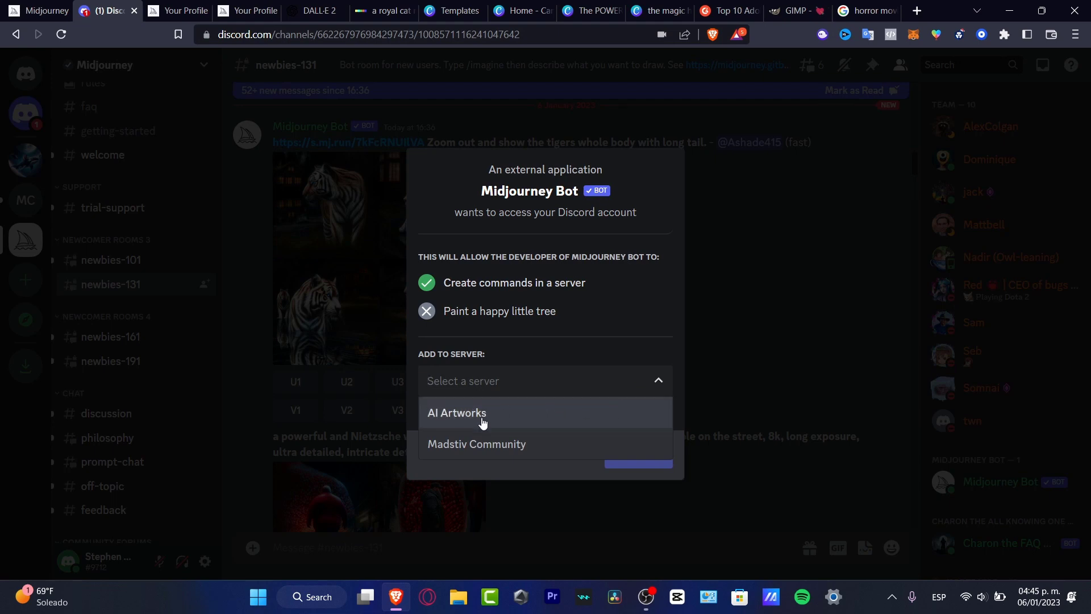
left_click(632, 395)
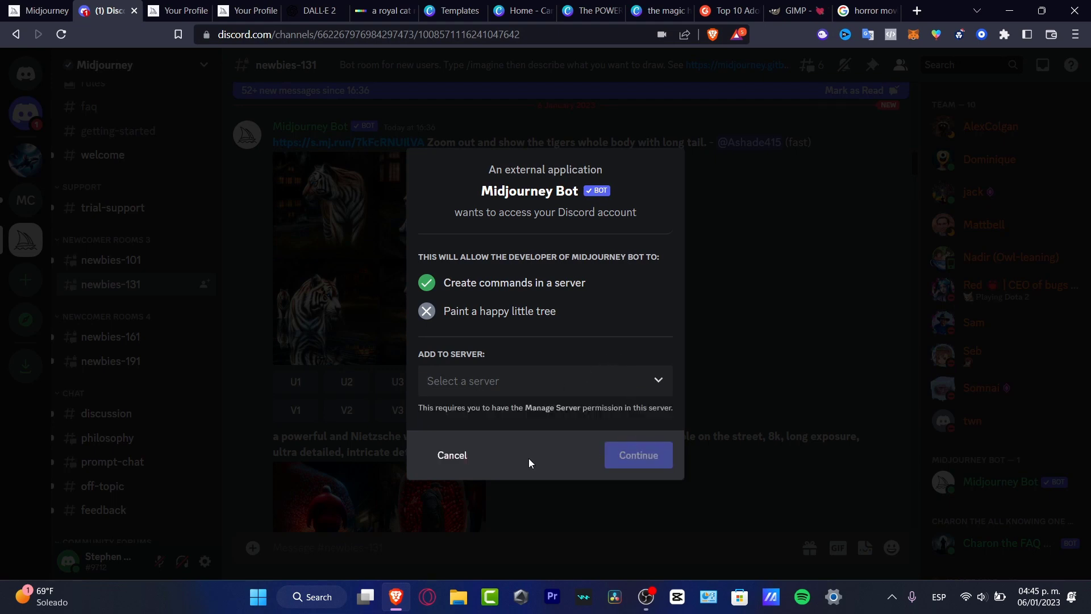
left_click(453, 456)
left_click(25, 159)
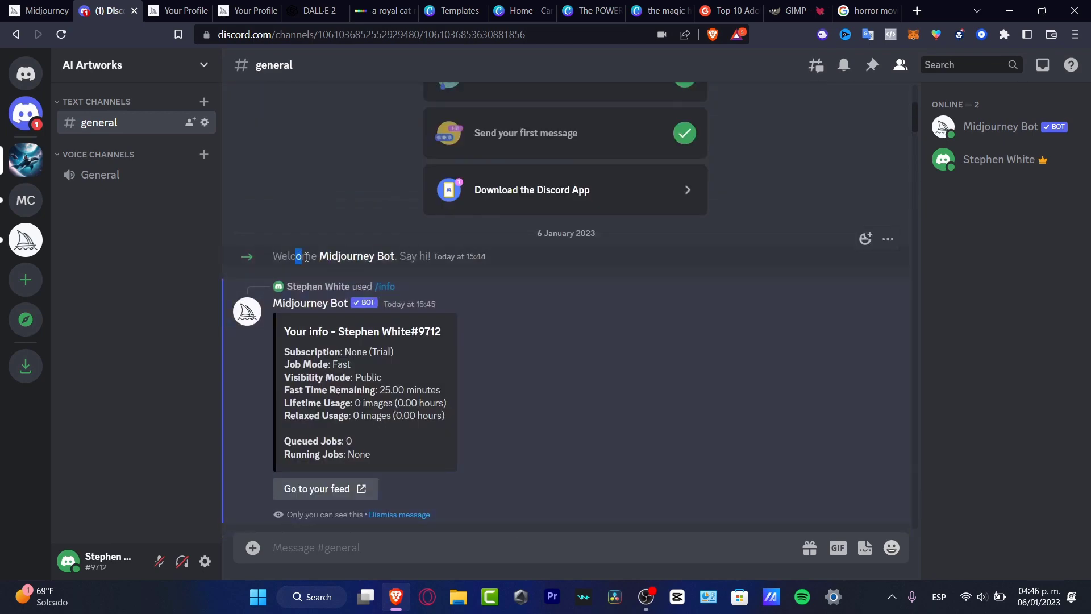
- Start a Midjourney Bot /imagine command in the AI Artworks general channel message box
left_click_drag(306, 257, 479, 255)
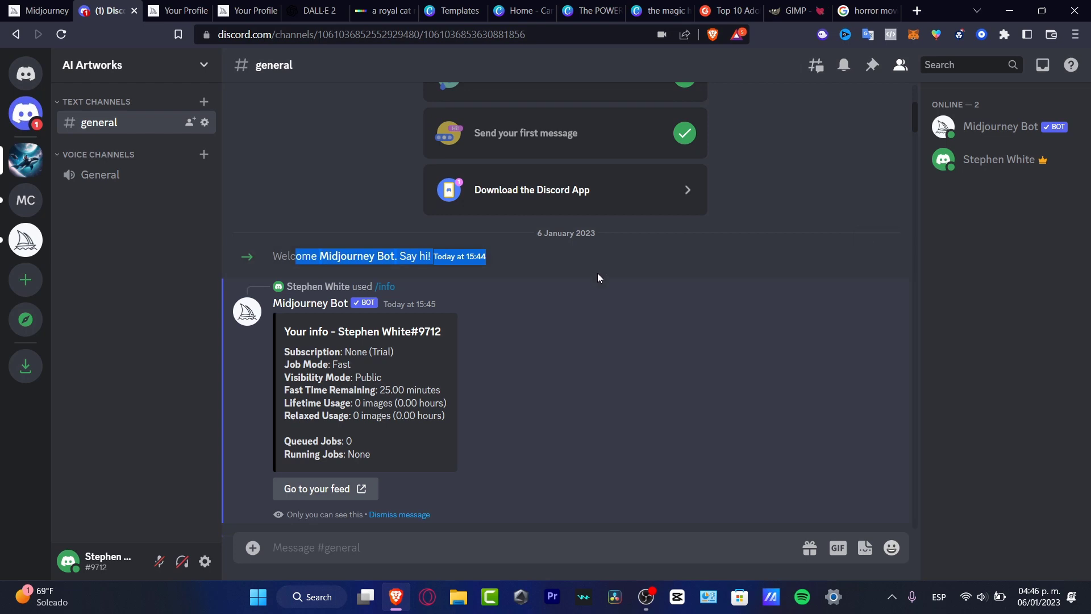
left_click(394, 546)
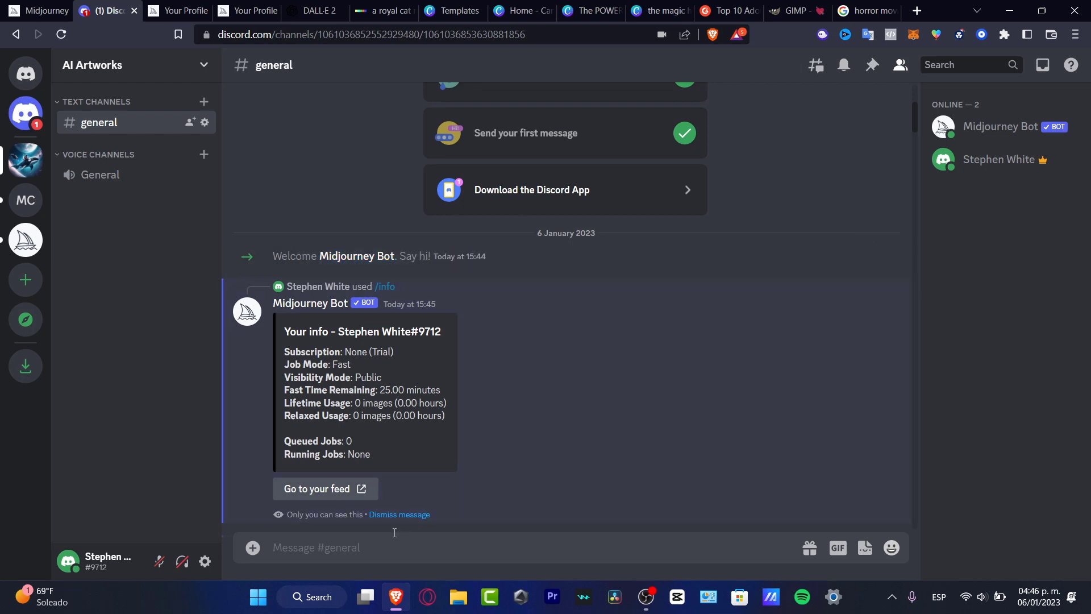
type("/")
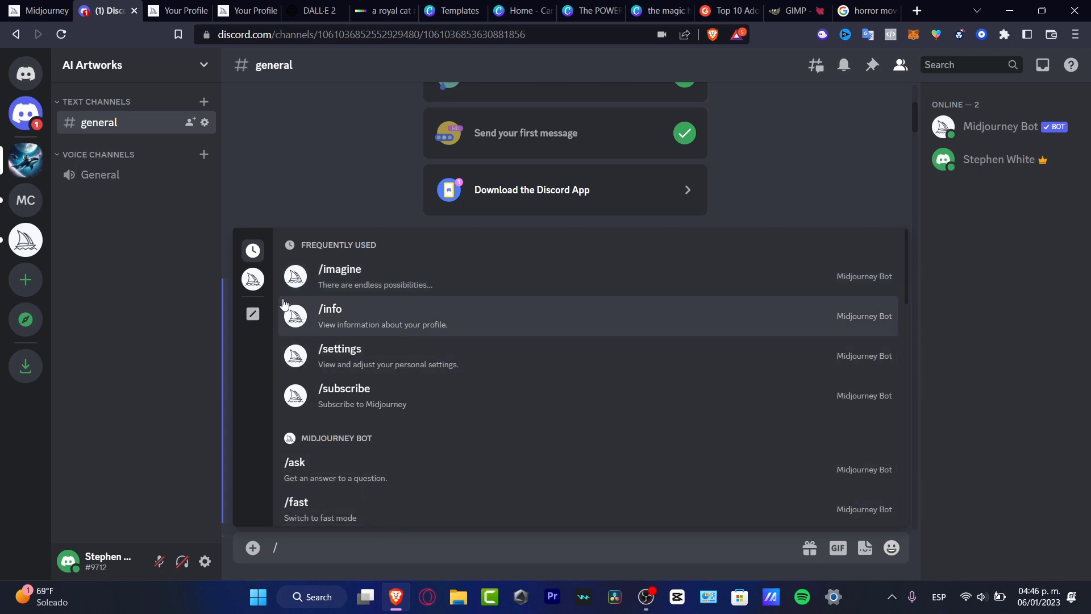
left_click(258, 285)
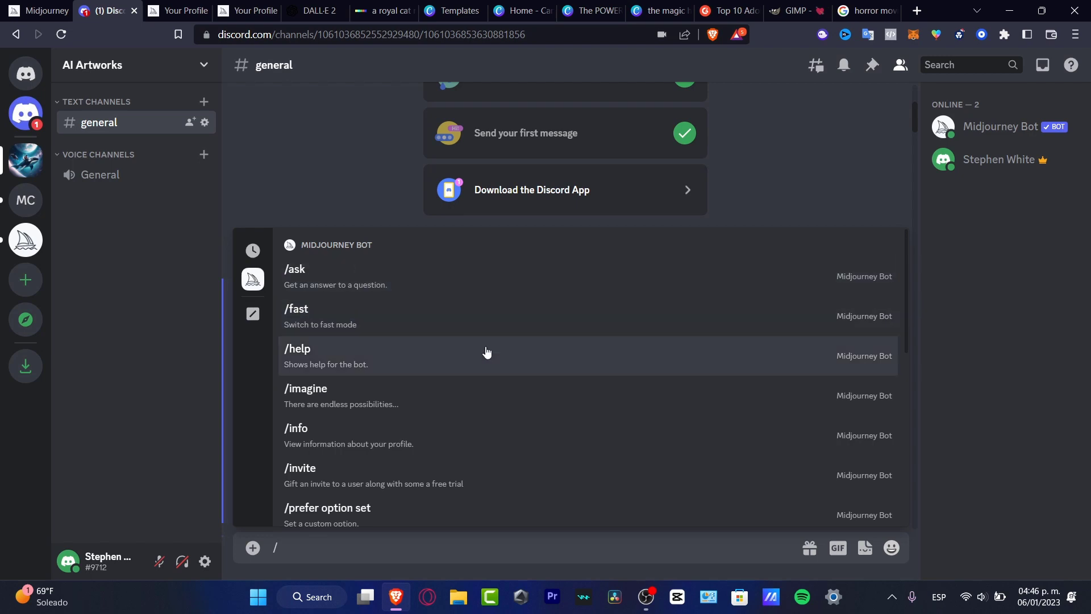
scroll(582, 412, "down", 4)
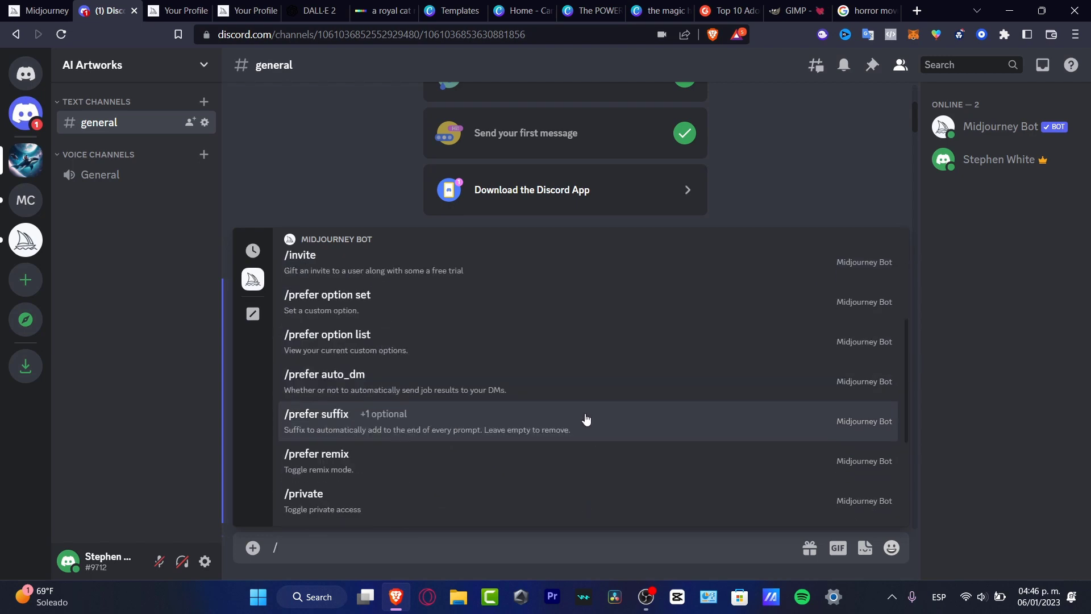
scroll(589, 419, "down", 4)
scroll(590, 419, "up", 4)
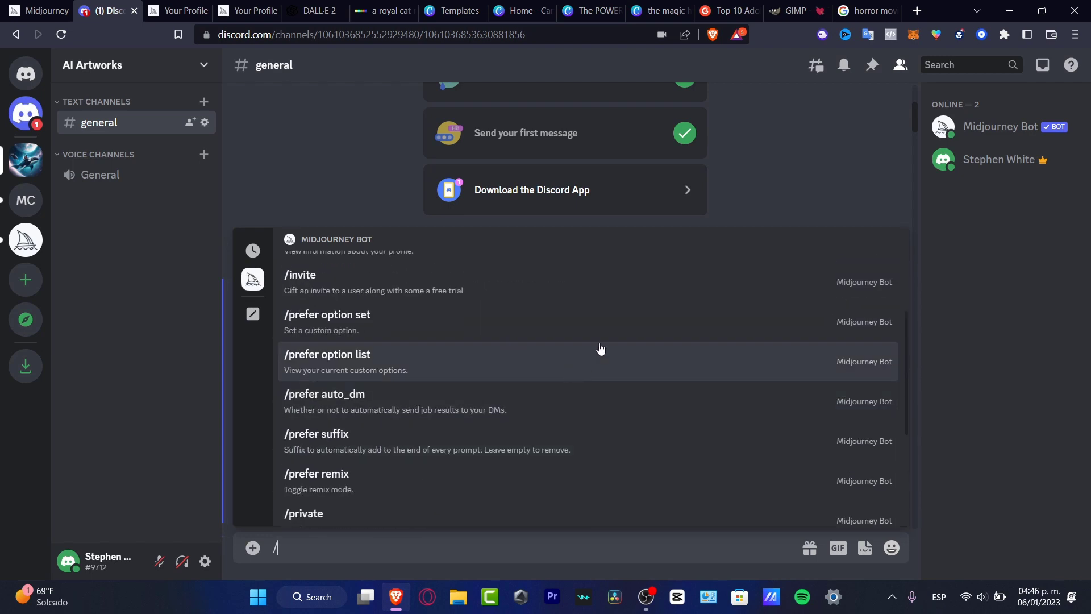
scroll(599, 349, "up", 3)
left_click(560, 392)
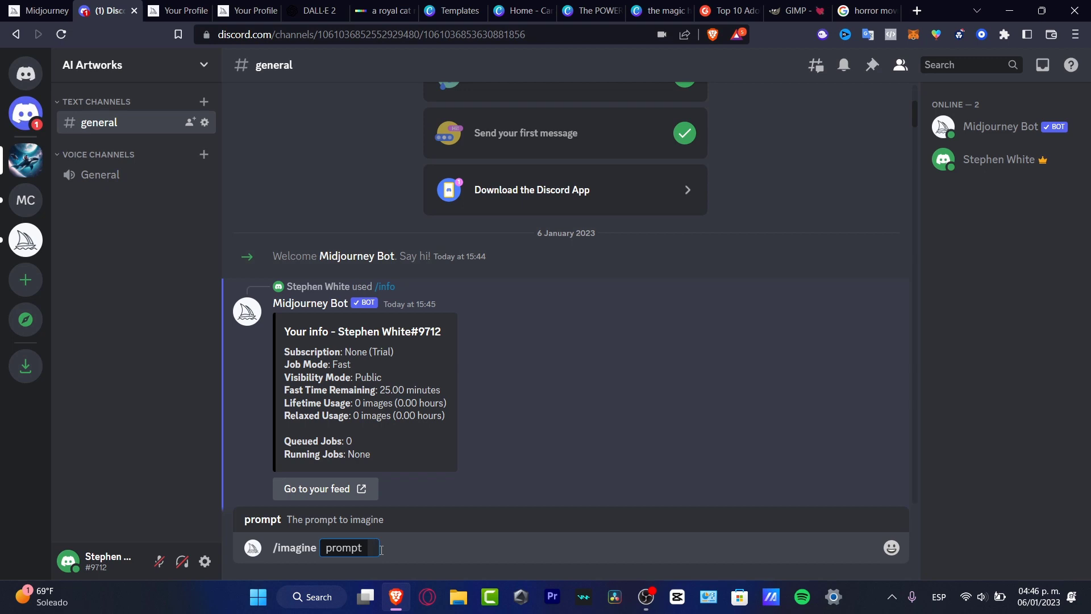
- Submit the /imagine prompt 'a rainbow emerging from an old man's head'
type("rainbow")
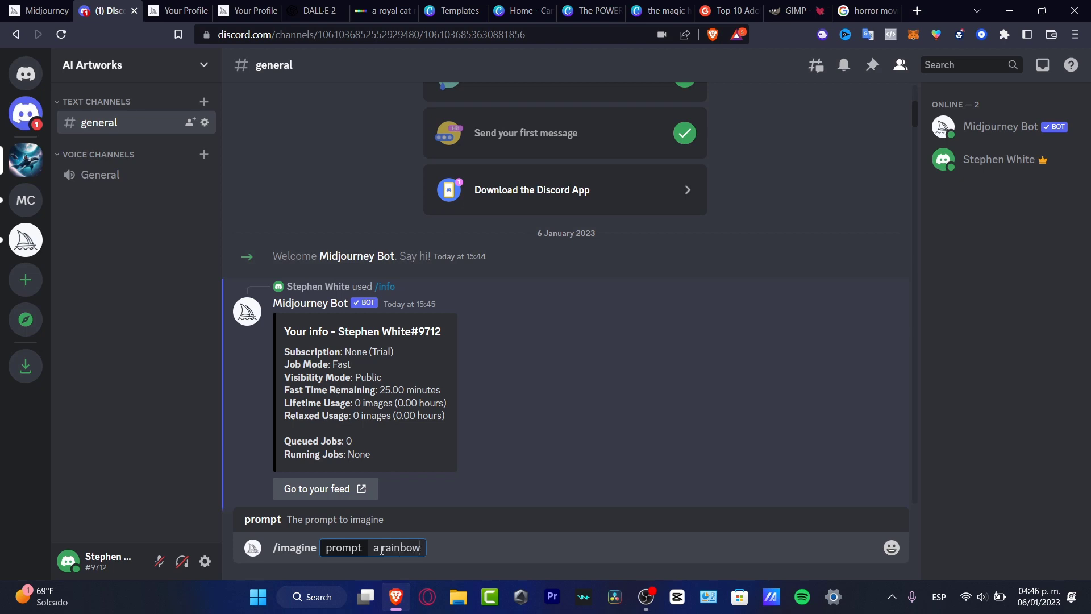
type(" emerging from")
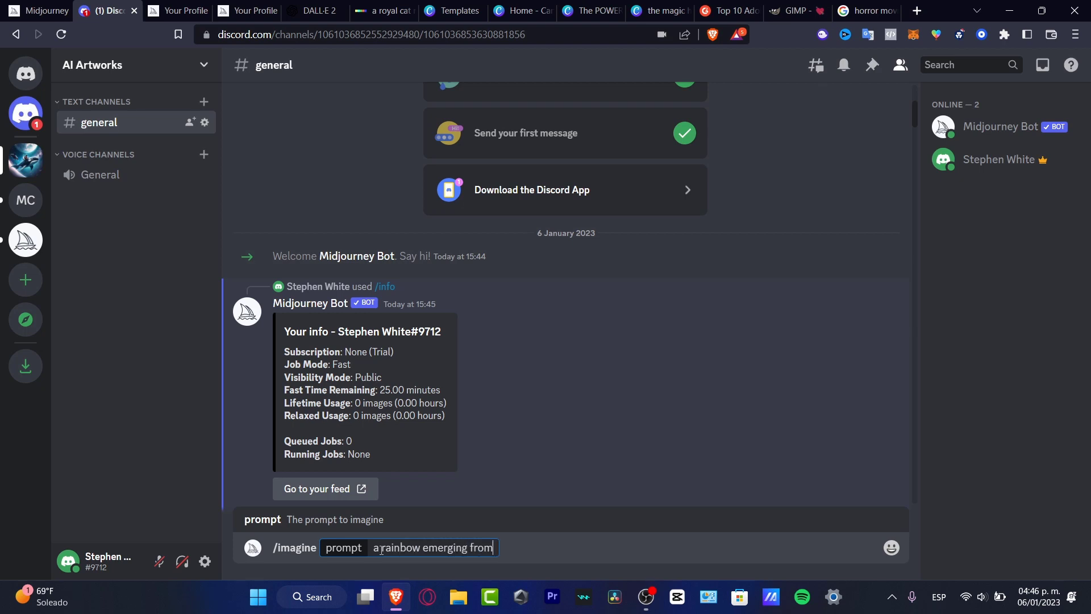
type("a")
key("BackSpace")
type("n old man's head")
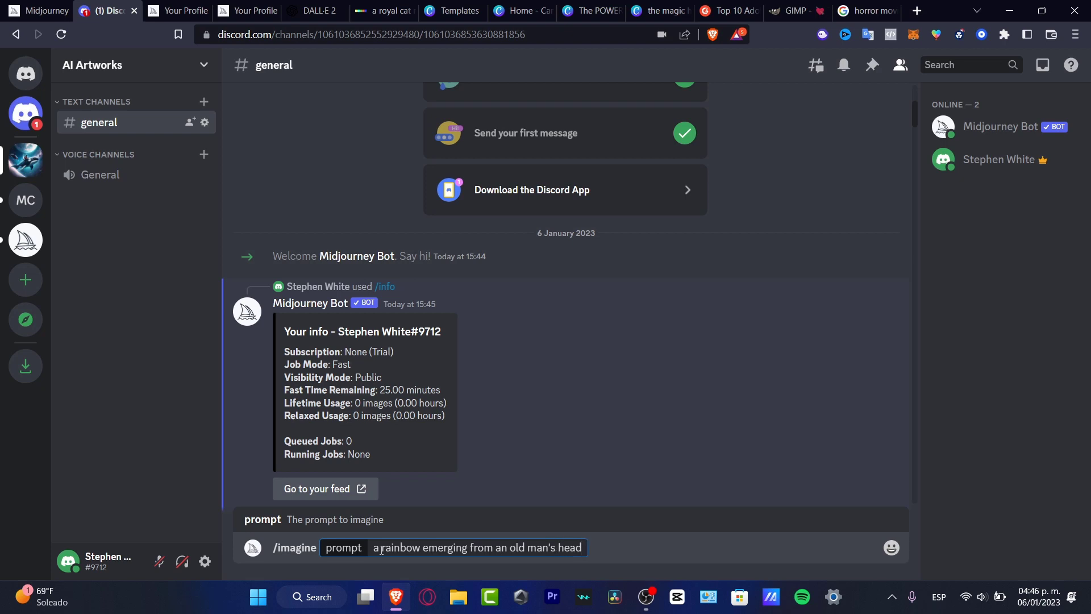
key("Return")
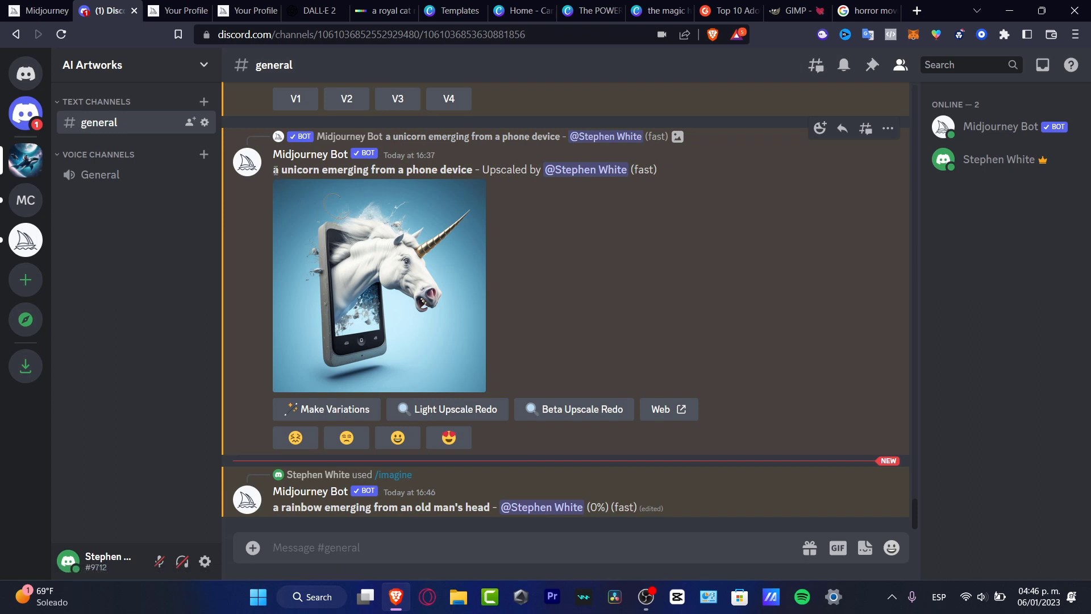
- Open the upscaled unicorn-from-a-phone image full size in Discord's viewer
left_click_drag(275, 170, 477, 171)
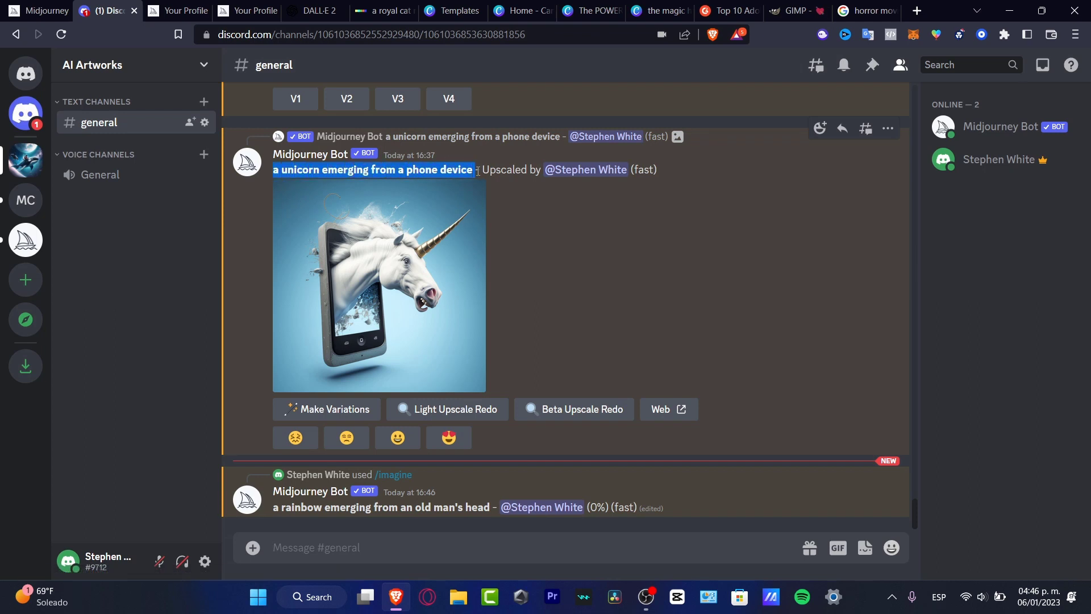
left_click(643, 258)
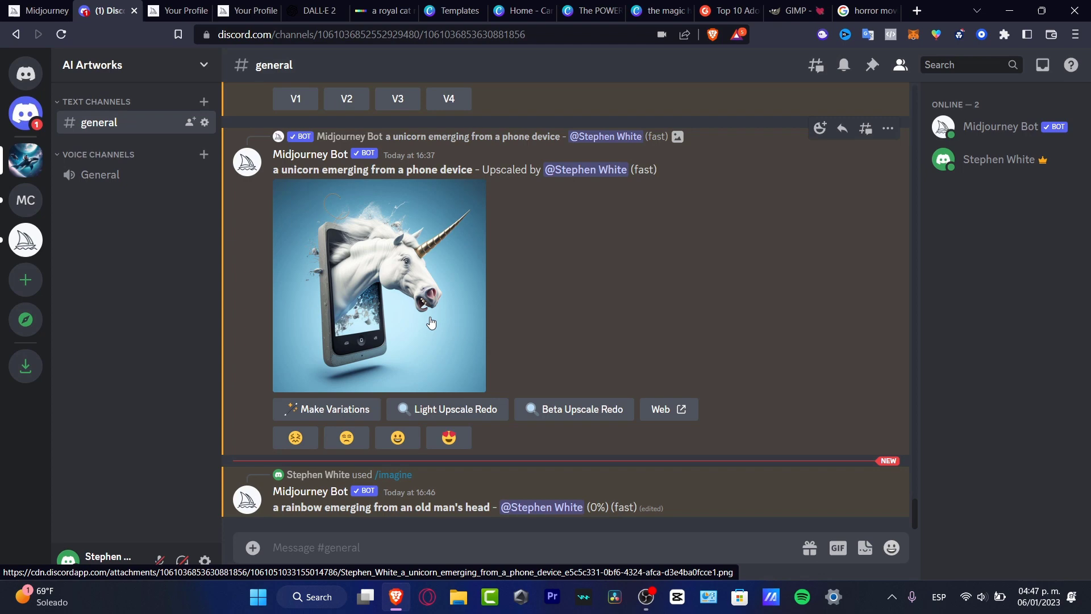
left_click(439, 291)
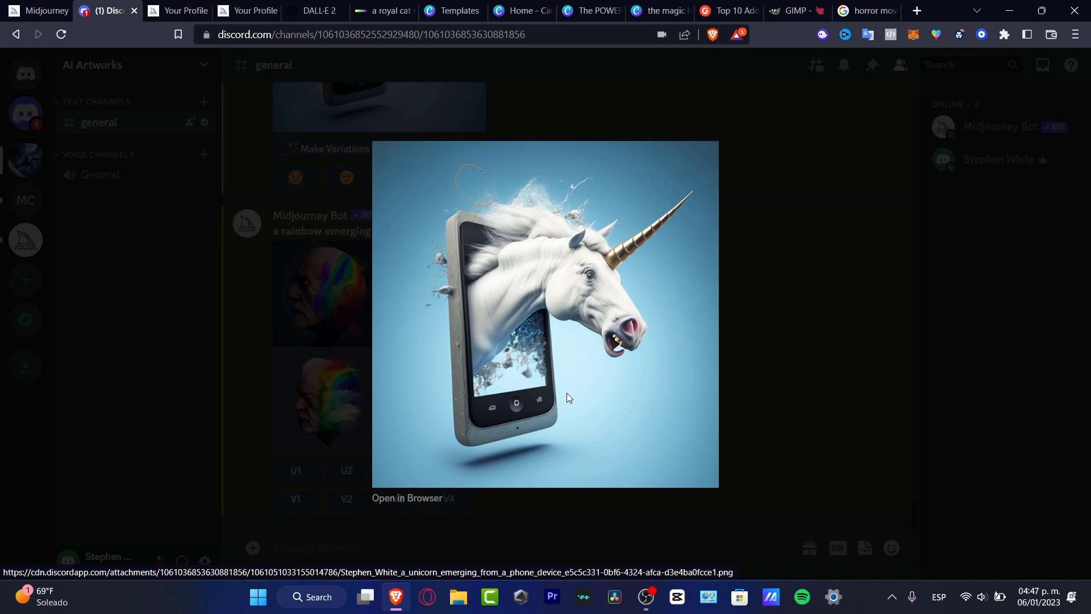
- Close the unicorn image and enlarge the four-image old man rainbow grid
left_click(785, 310)
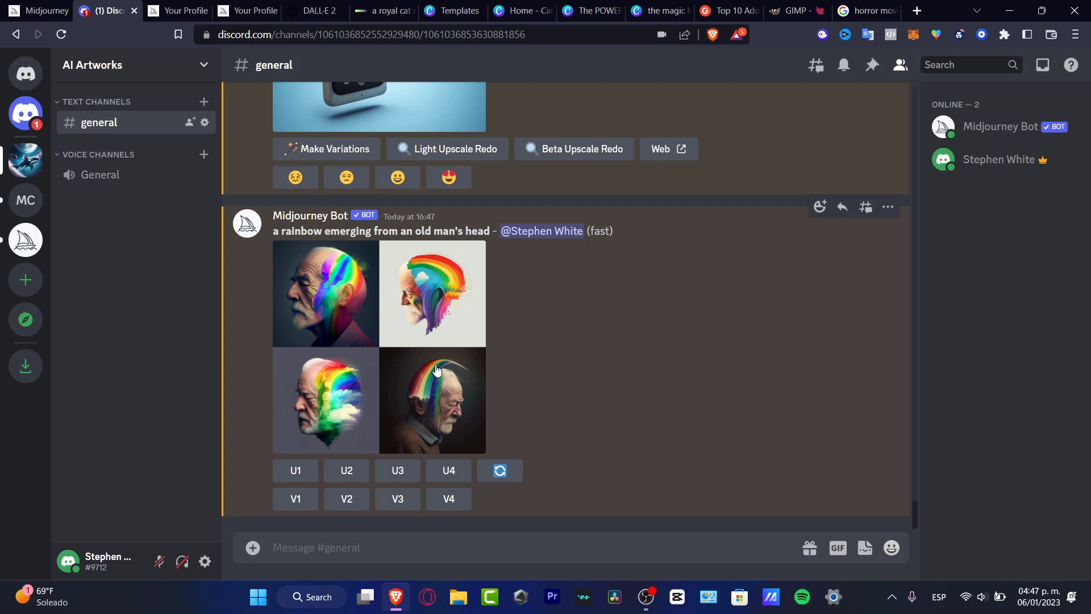
left_click(332, 343)
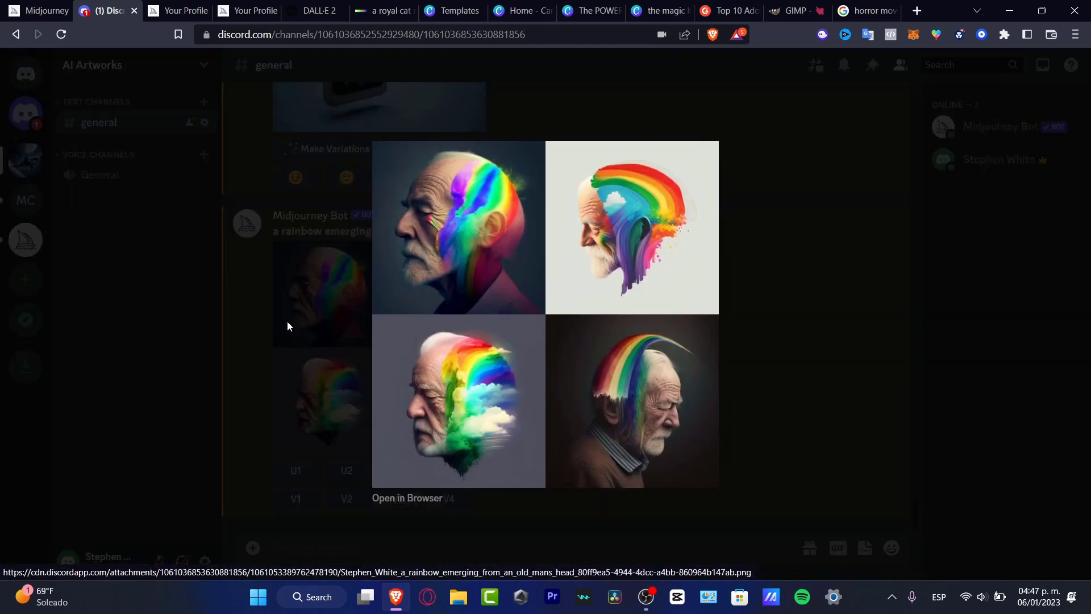
- Close the 'the magic has arrived' Canva design, check The POWER OF THINKING poster, return to Discord
left_click(673, 13)
scroll(678, 202, "up", 5)
scroll(678, 202, "up", 3)
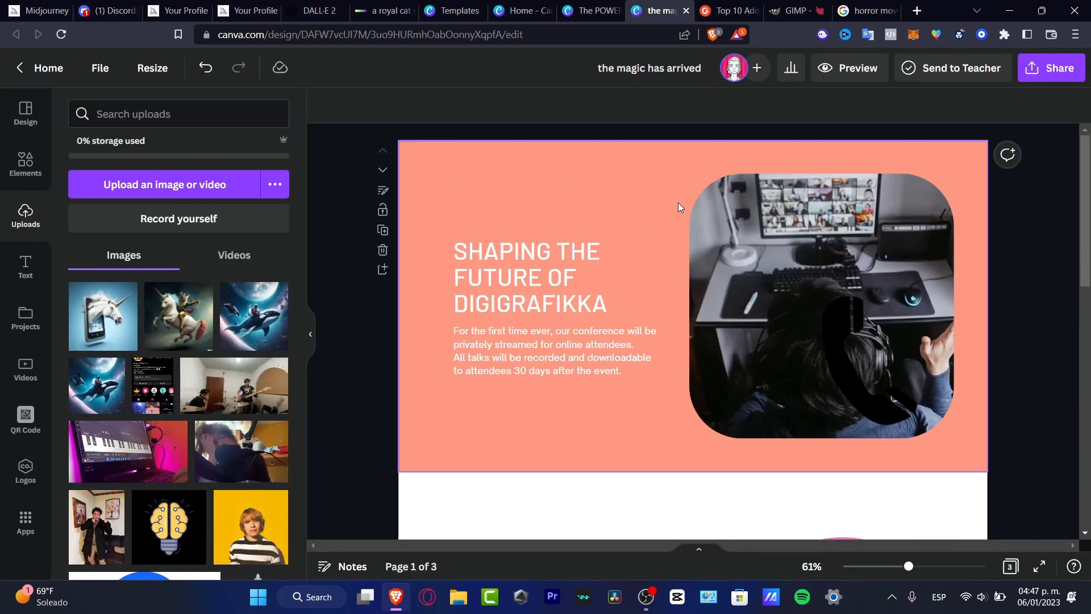
scroll(678, 202, "down", 8)
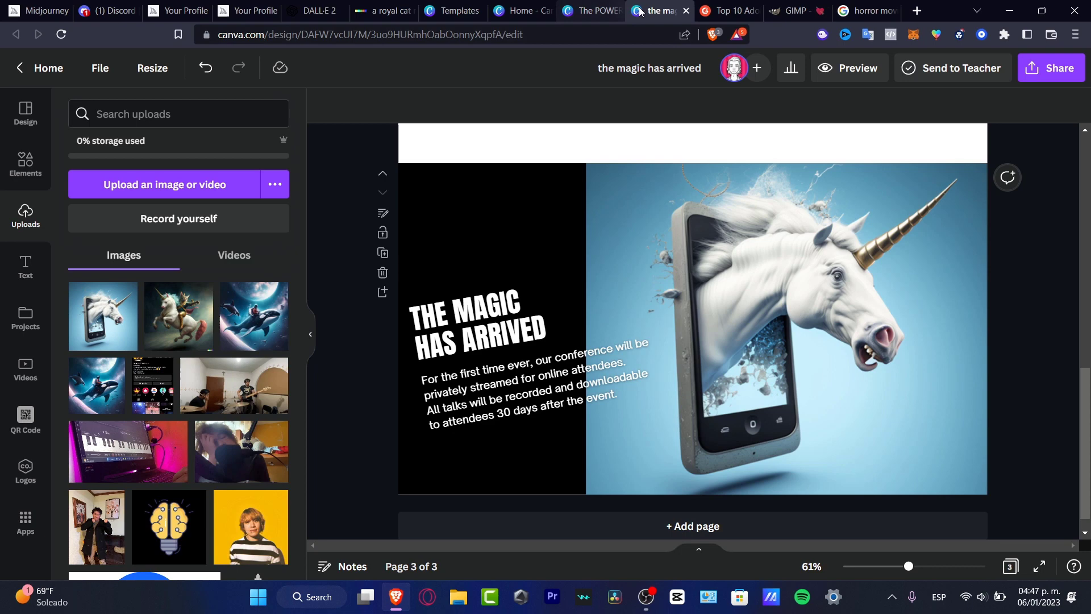
left_click(686, 11)
left_click(598, 11)
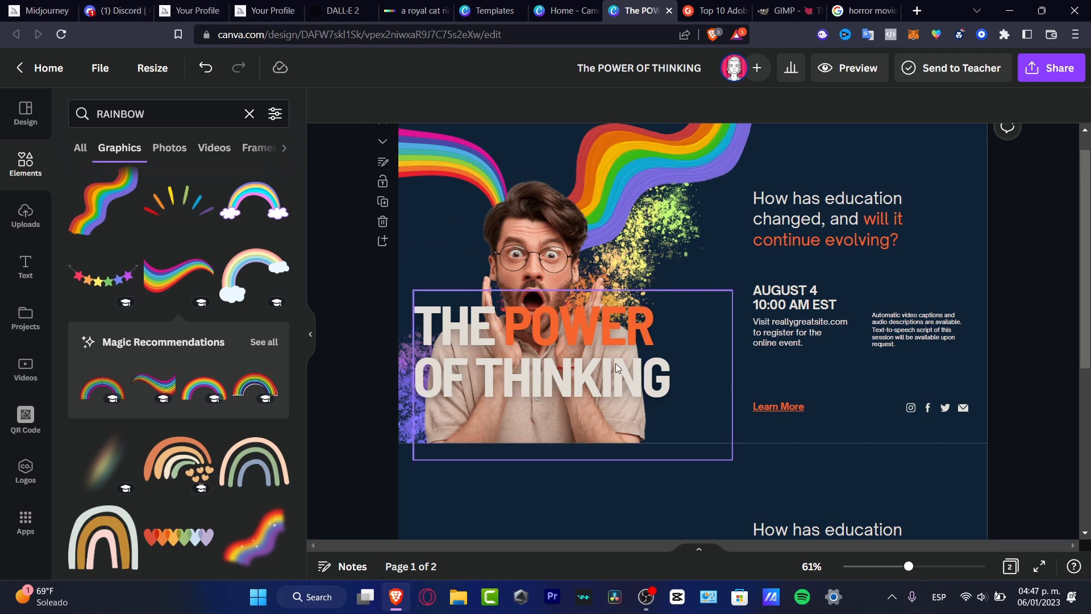
key("ctrl+2")
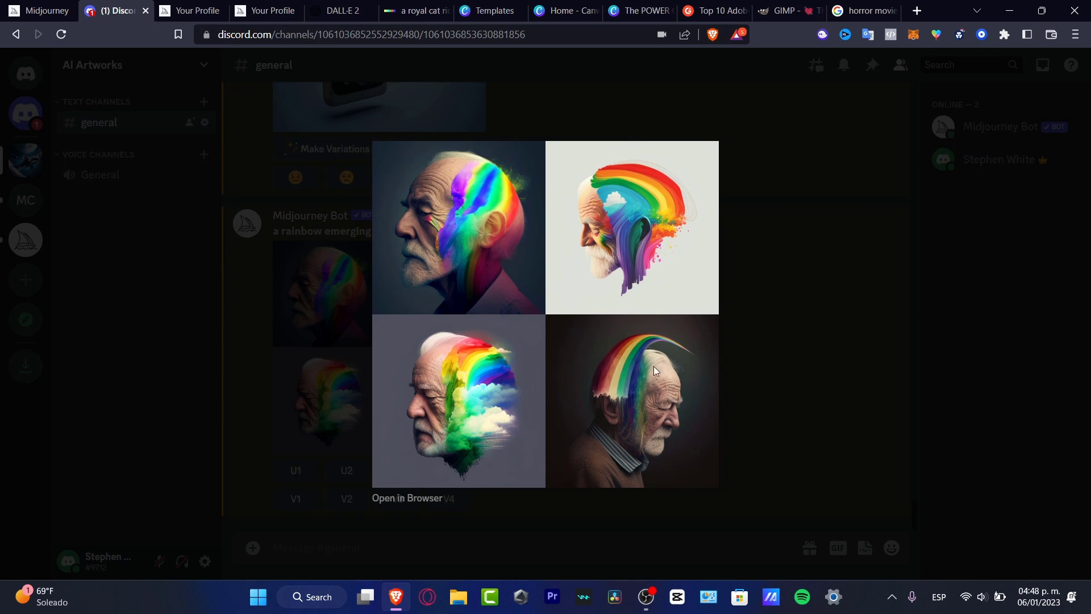
- Close the enlarged grid and start a new /imagine prompt: 'a rainbow in a shape of'
left_click(787, 272)
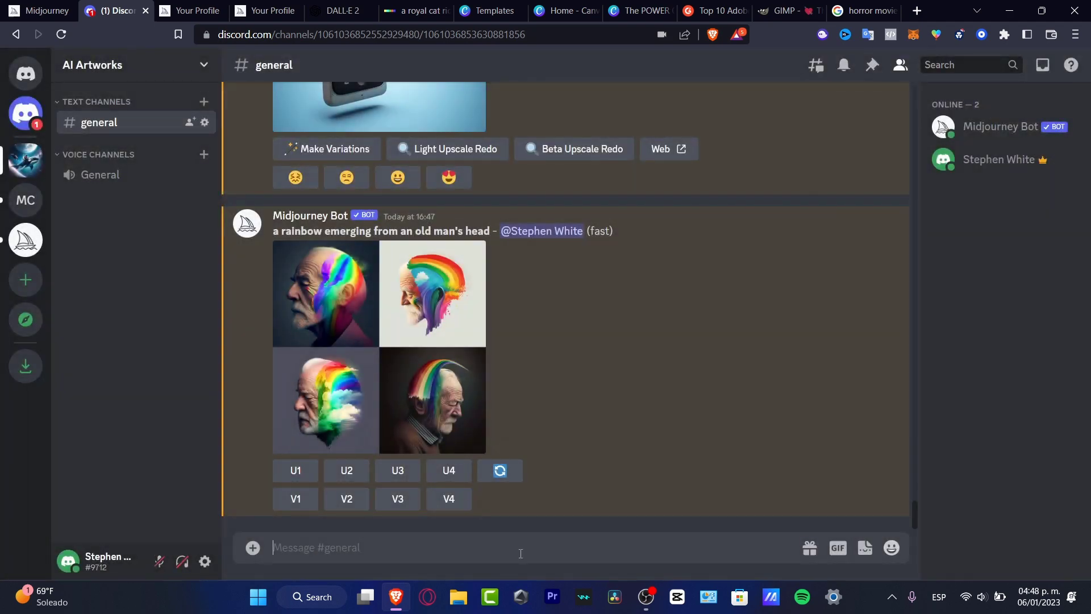
left_click_drag(494, 230, 432, 226)
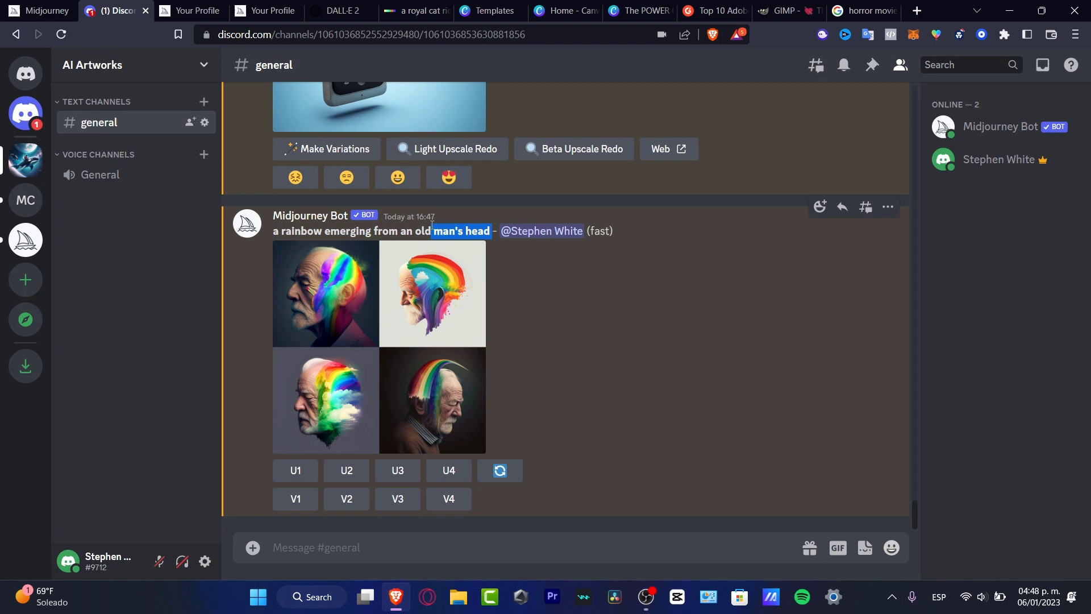
left_click(408, 536)
type("/imagine")
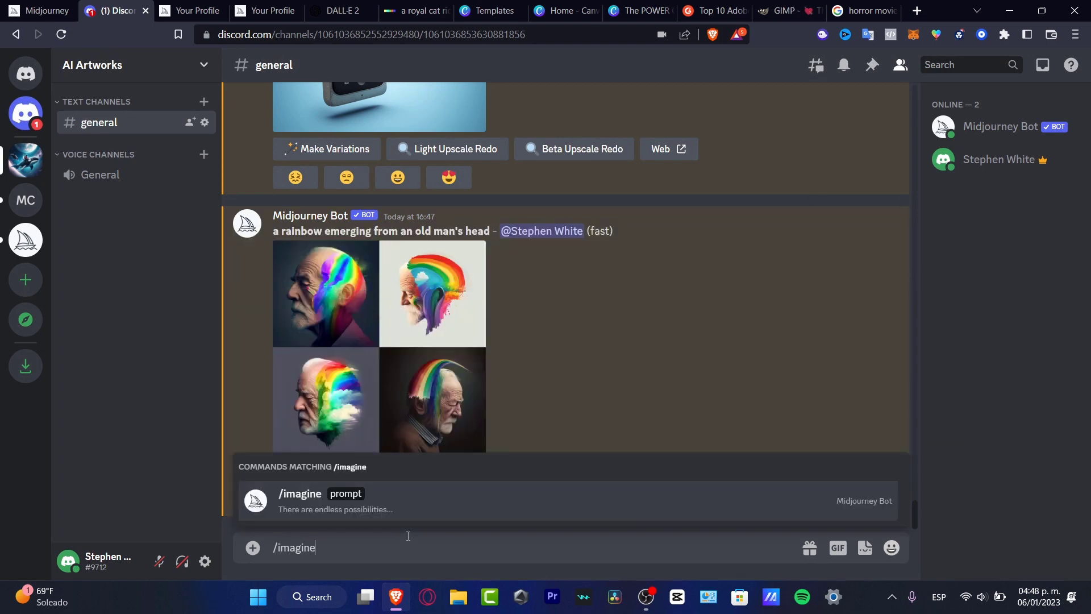
left_click(463, 512)
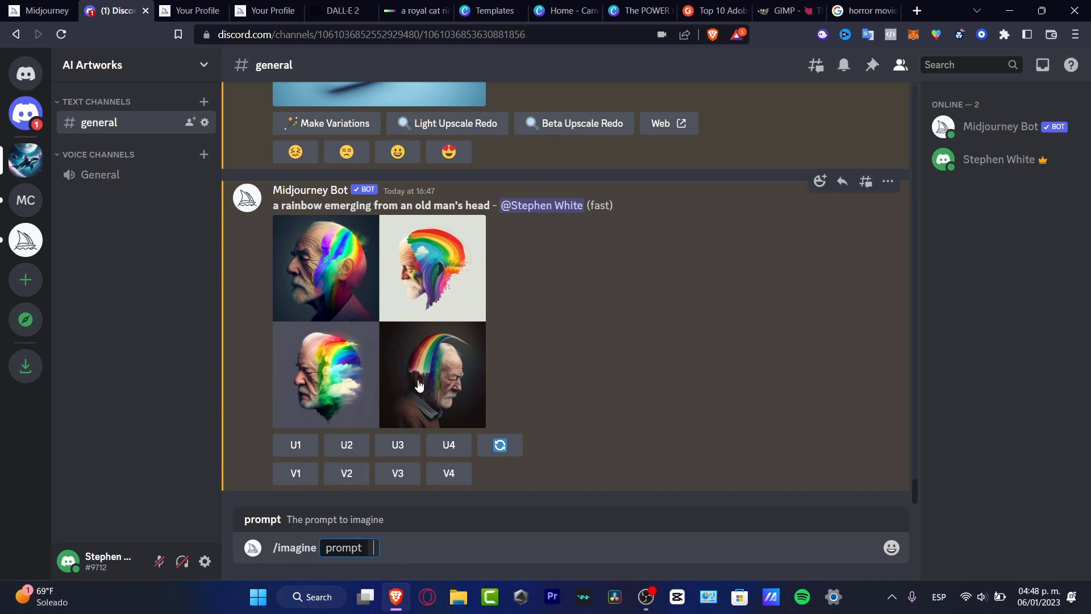
type("a rainb")
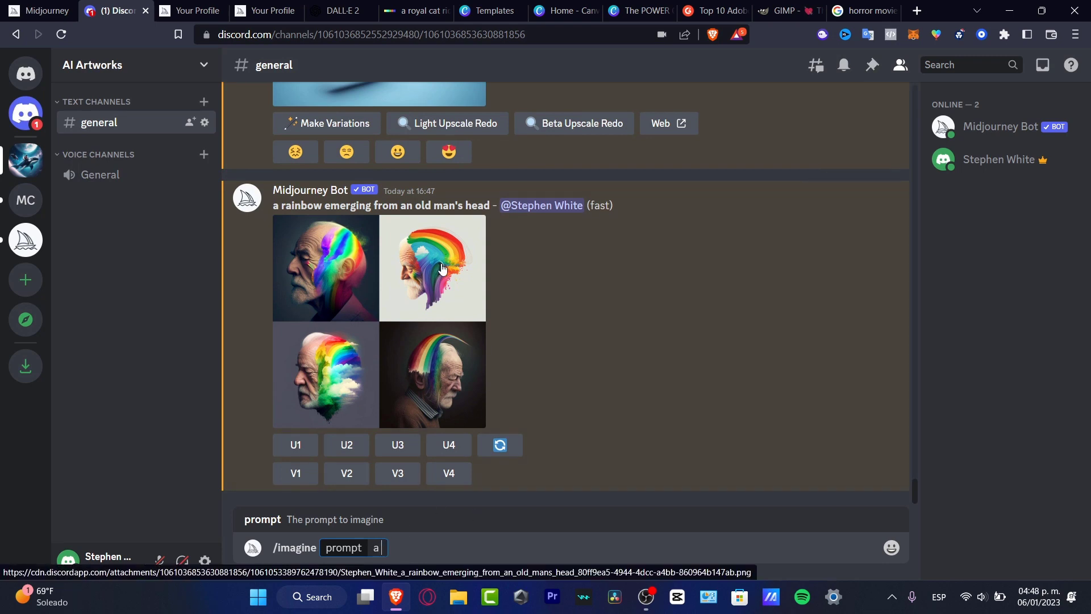
type("ow in a shape of")
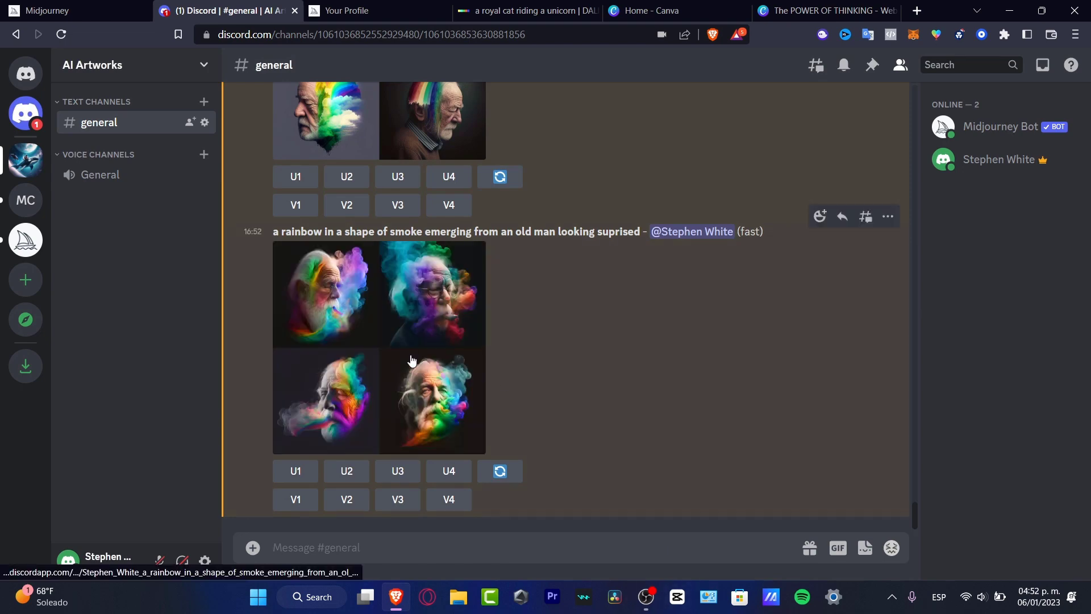
- Enlarge the four-image rainbow-smoke old man grid to review it, then close it
left_click(402, 358)
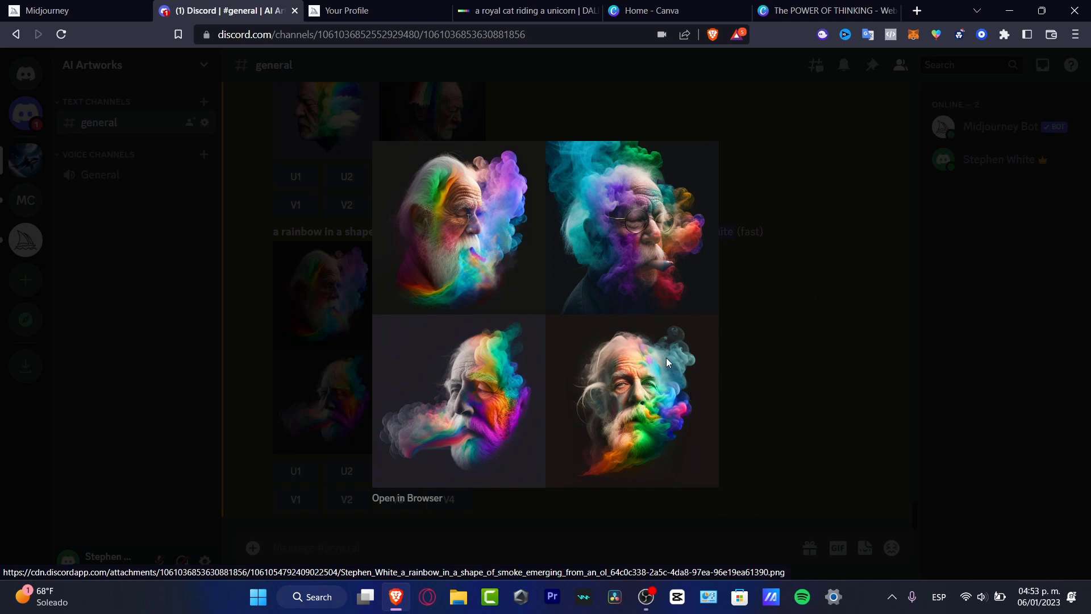
left_click(752, 344)
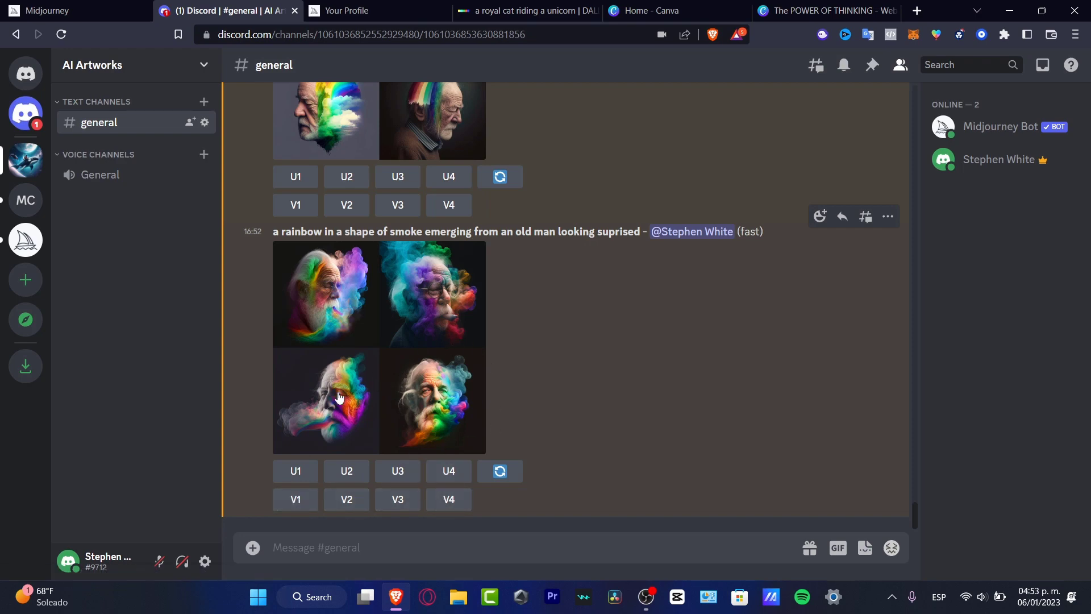
- Make variations of the fourth smoke image, review them, and upscale variation U4
left_click(453, 506)
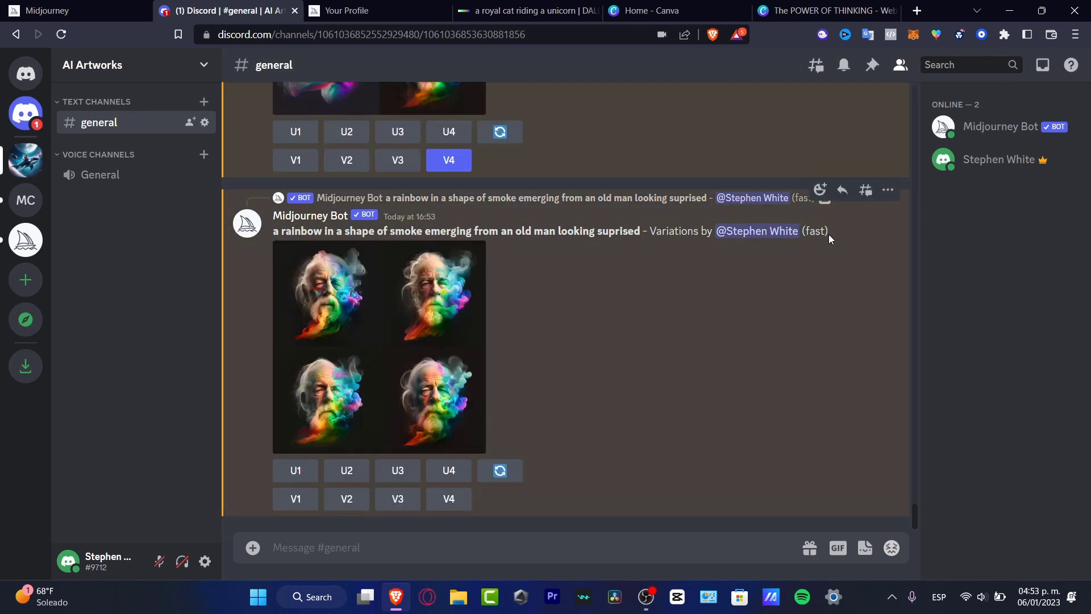
left_click(362, 325)
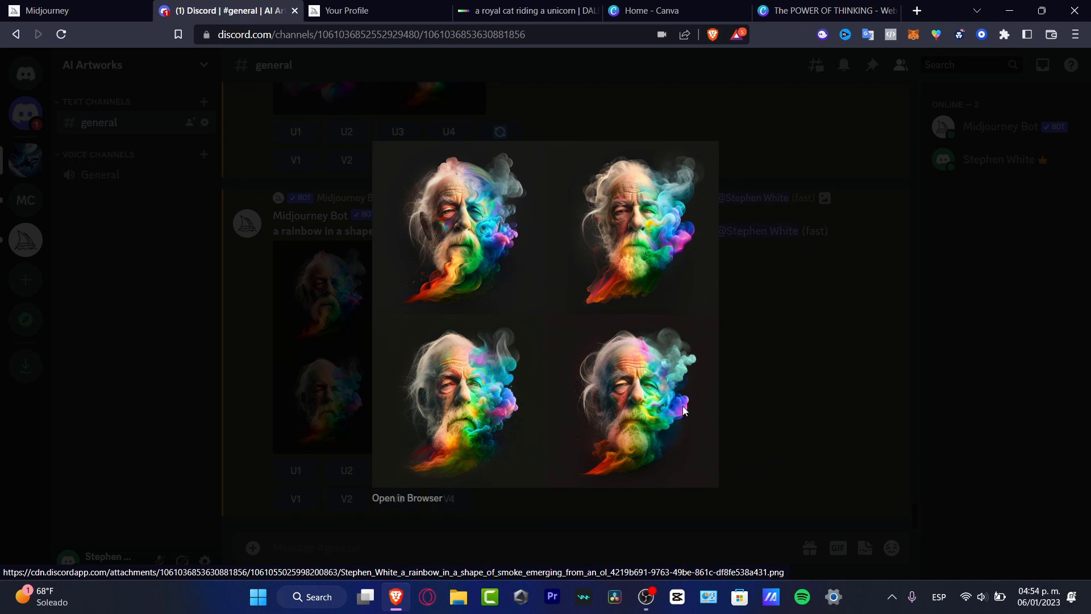
left_click(790, 392)
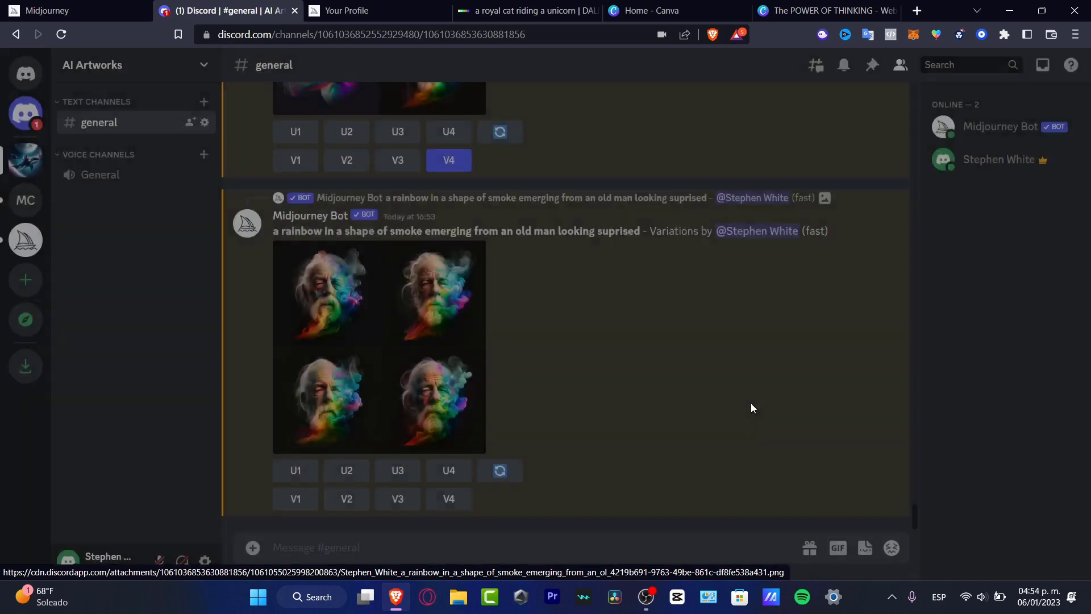
left_click(449, 474)
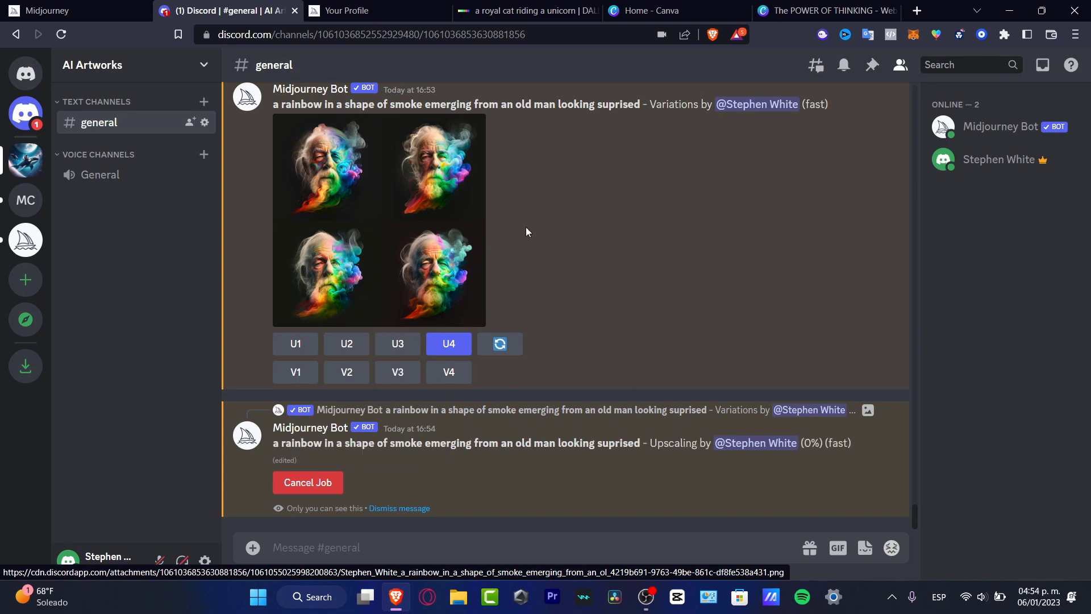
left_click(824, 10)
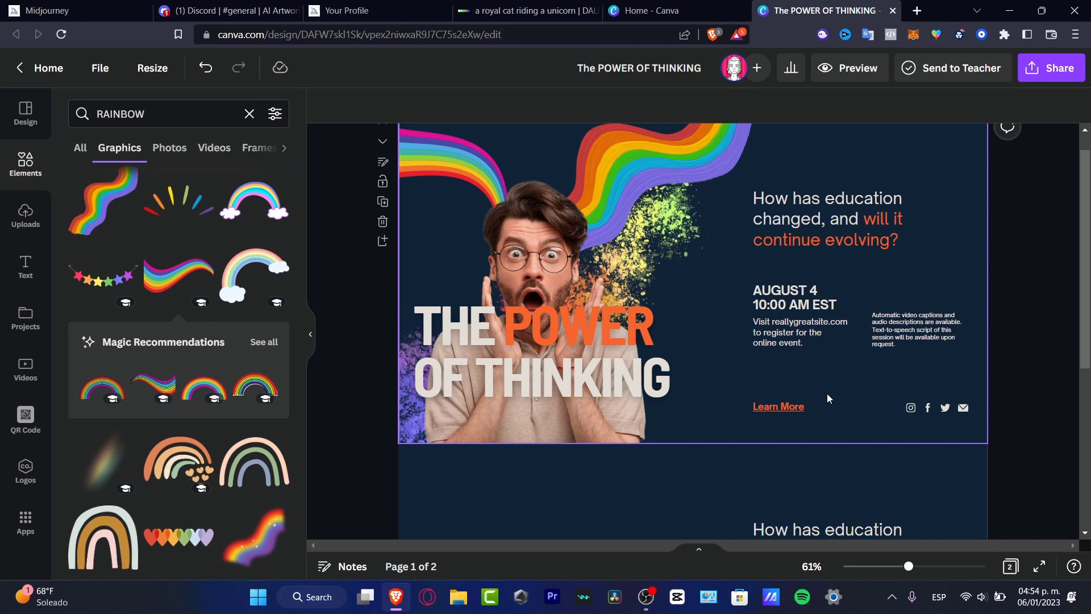
scroll(828, 397, "down", 3)
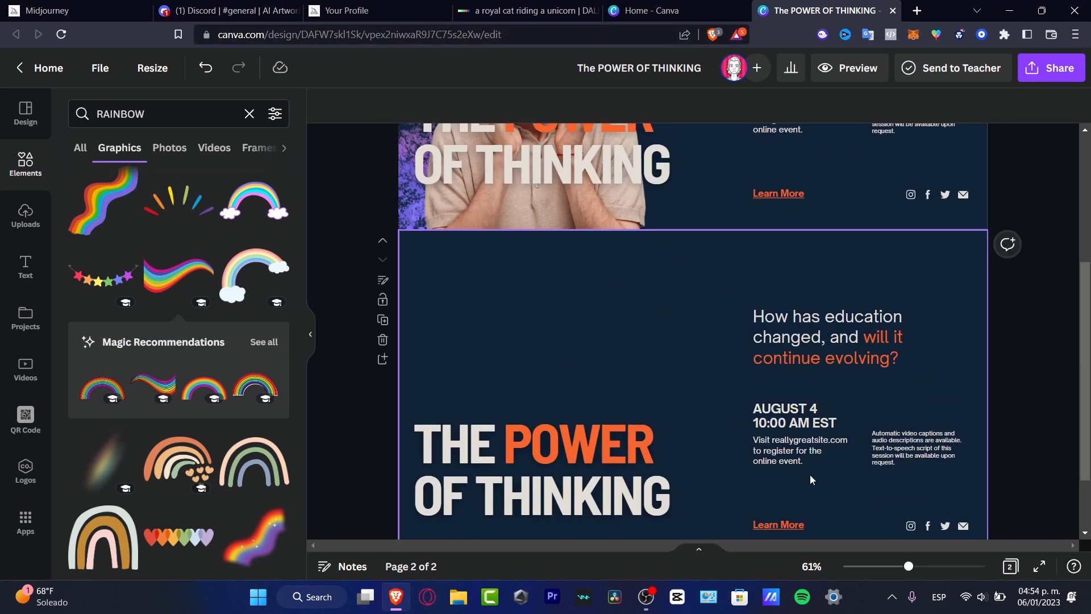
scroll(703, 387, "down", 2)
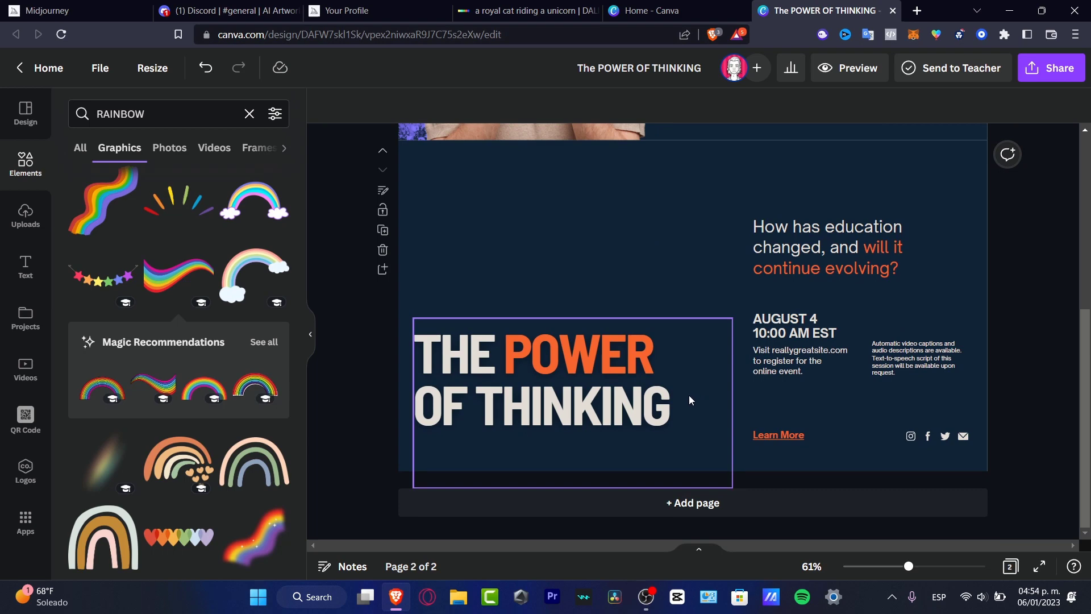
left_click(227, 10)
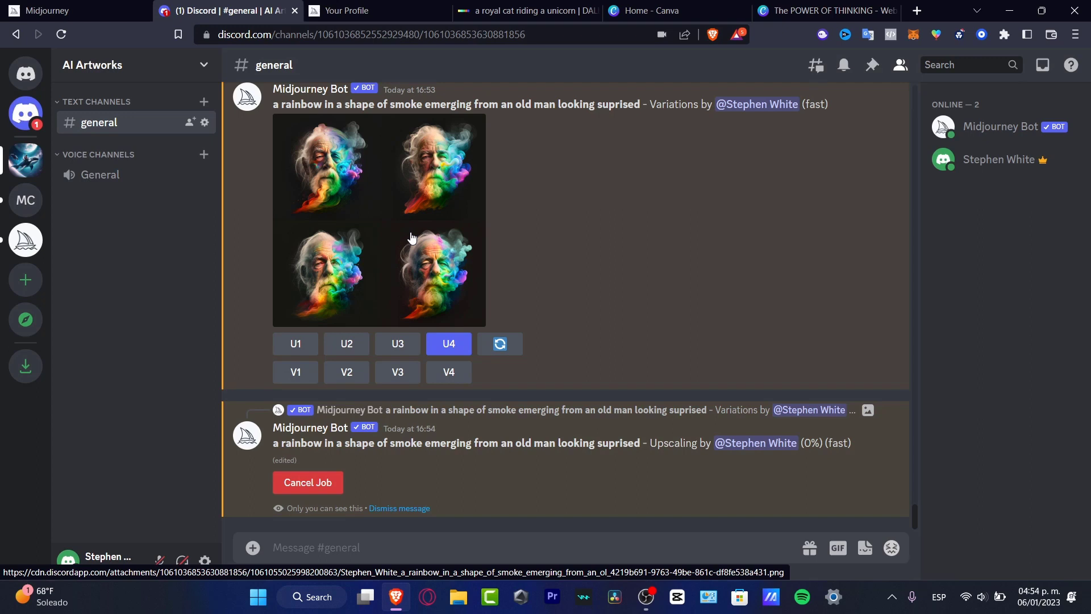
- Review the Midjourney plan features: generation limit, commercial terms, member gallery, credit top-ups; then return to Discord
left_click(361, 9)
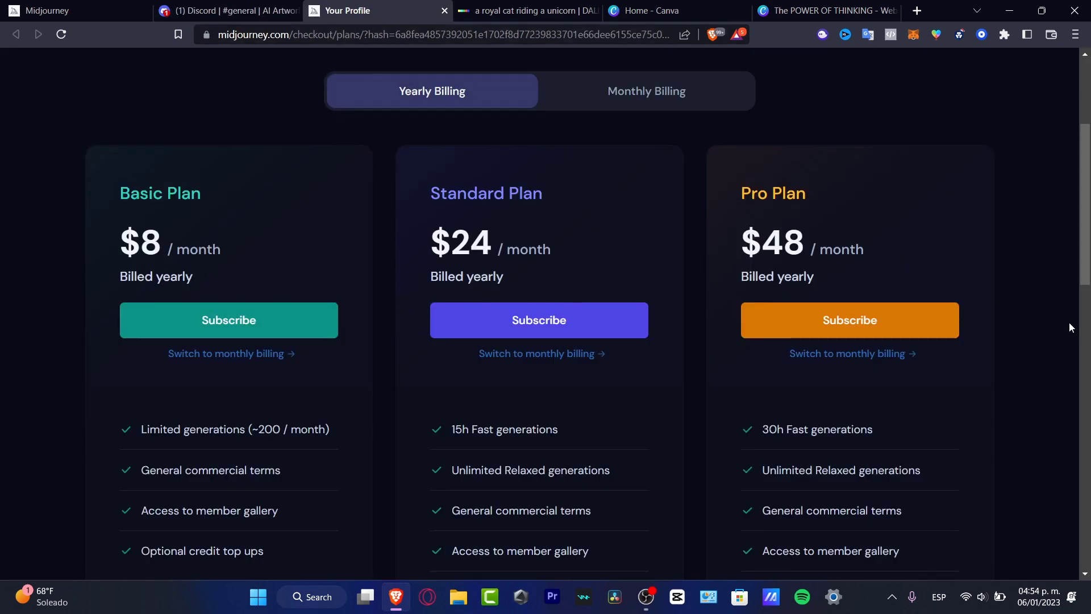
scroll(1069, 322, "down", 3)
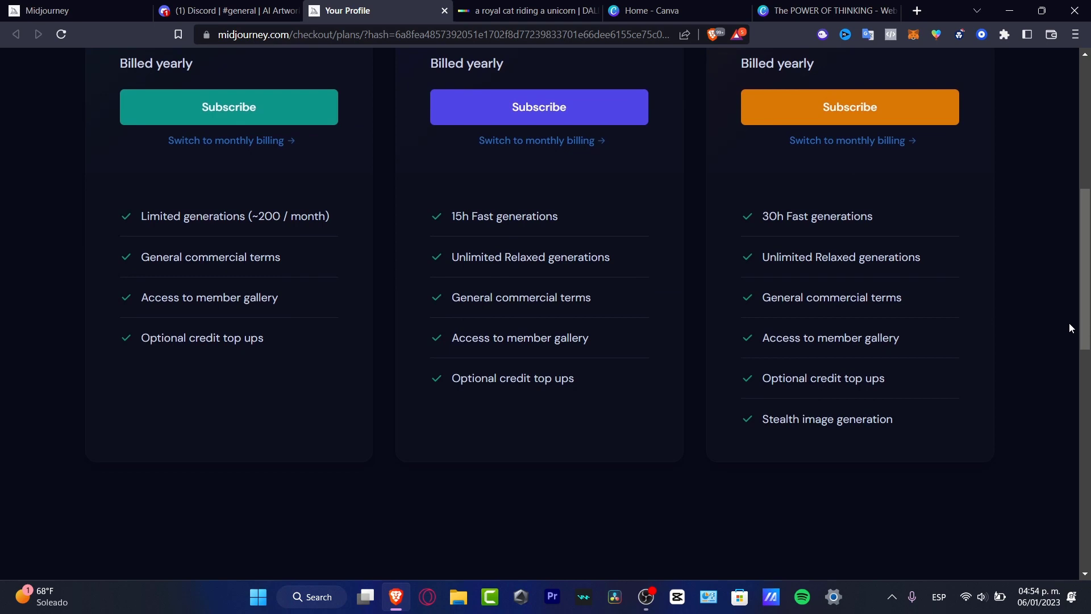
left_click_drag(375, 215, 136, 222)
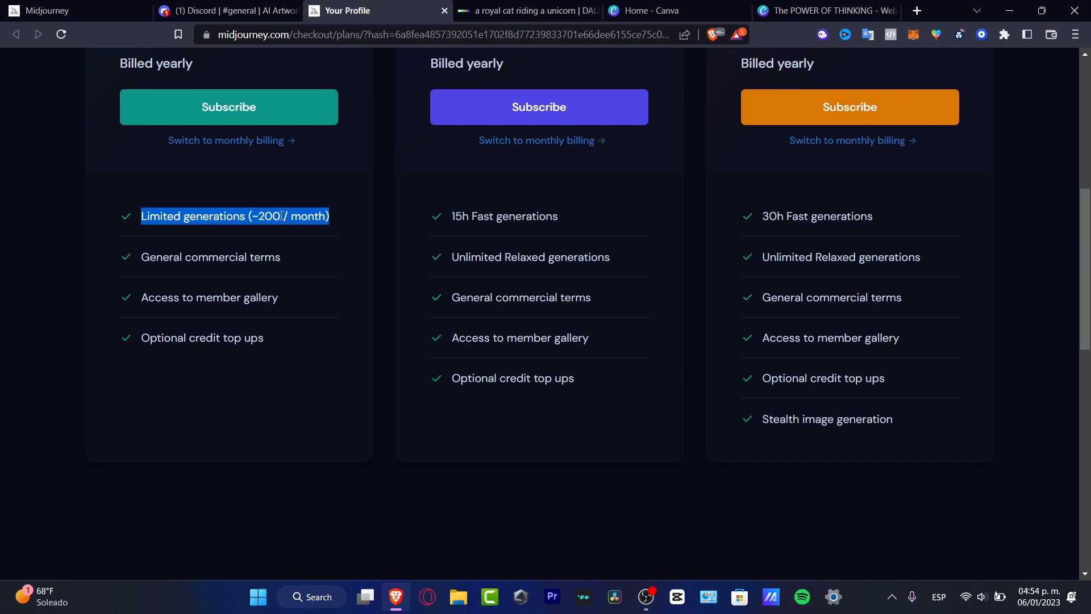
left_click_drag(282, 258, 191, 258)
left_click_drag(278, 297, 155, 299)
left_click_drag(262, 338, 142, 339)
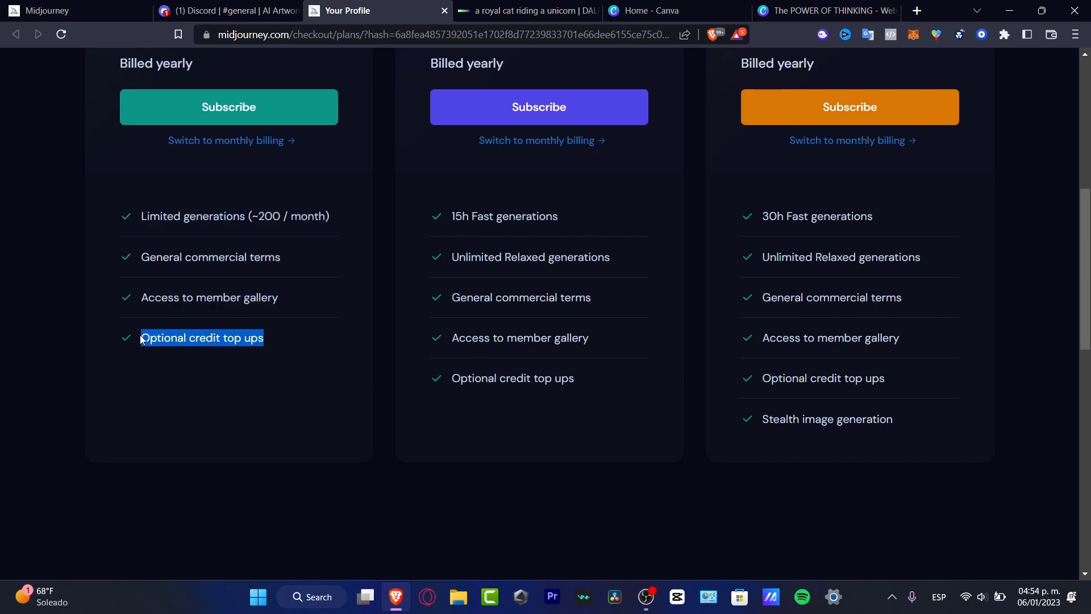
left_click(236, 7)
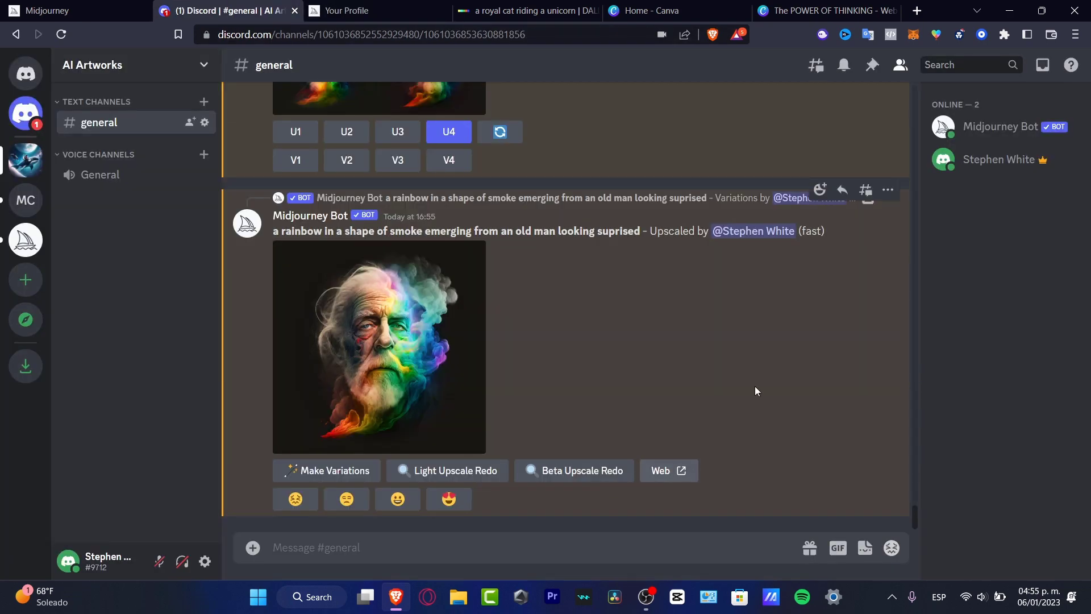
- Save the upscaled rainbow-smoke portrait as a PNG and return to the Canva poster
left_click(422, 367)
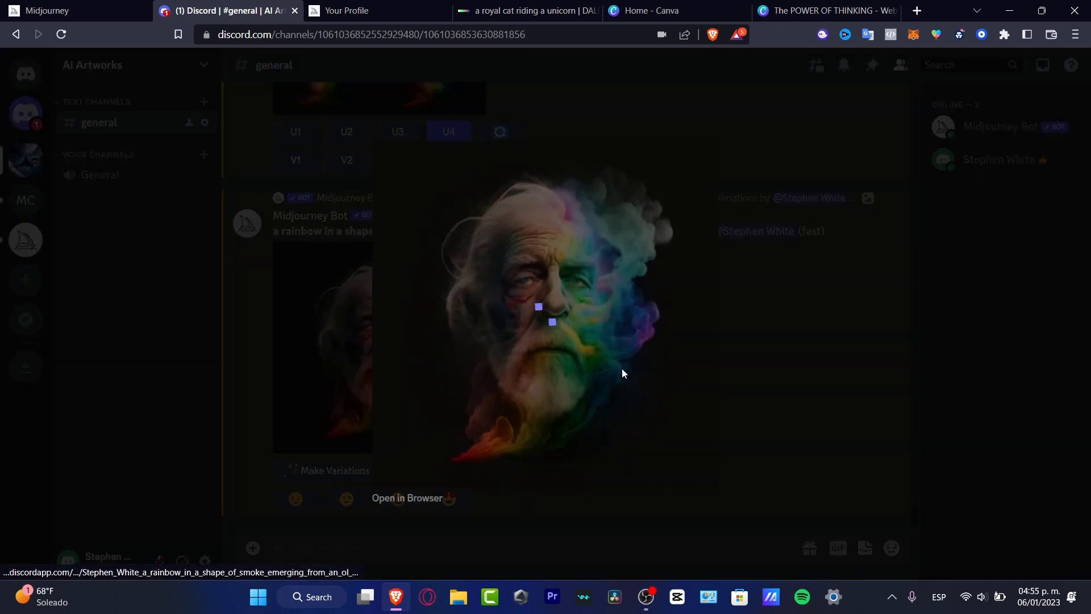
right_click(602, 356)
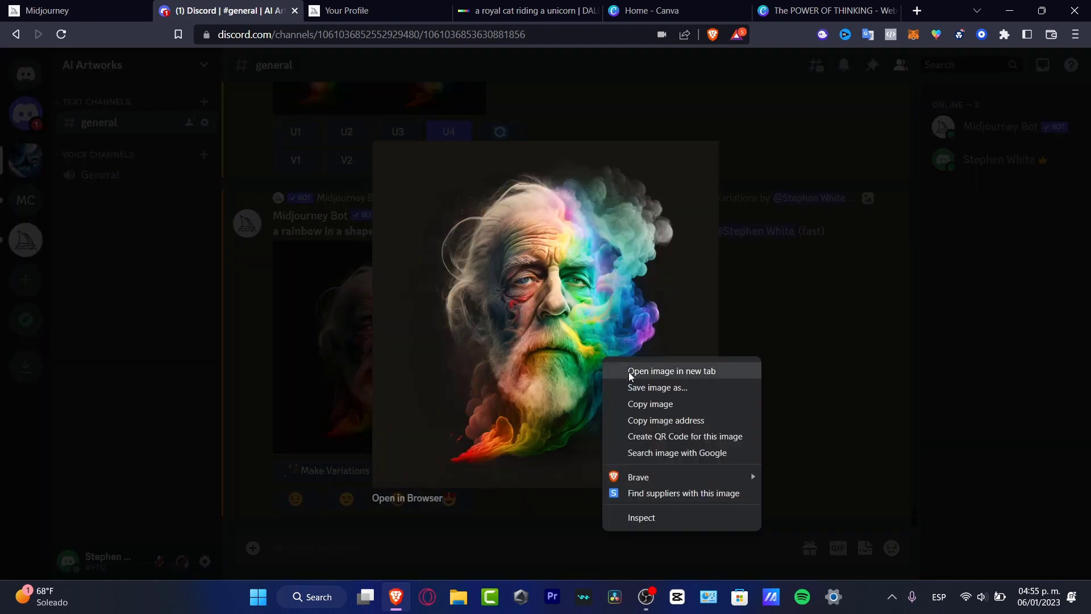
left_click(684, 389)
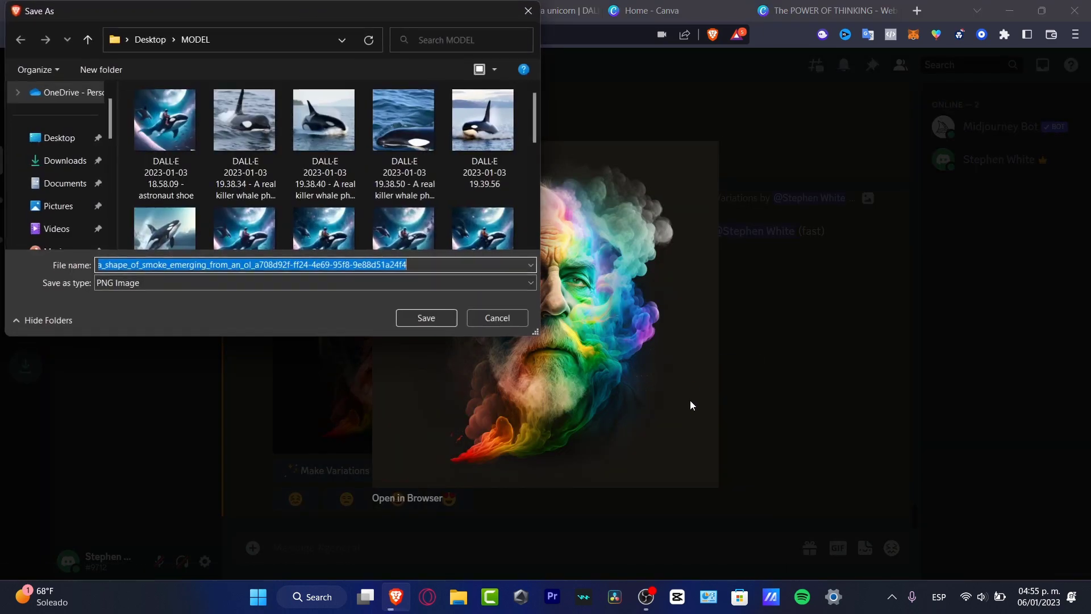
left_click(452, 317)
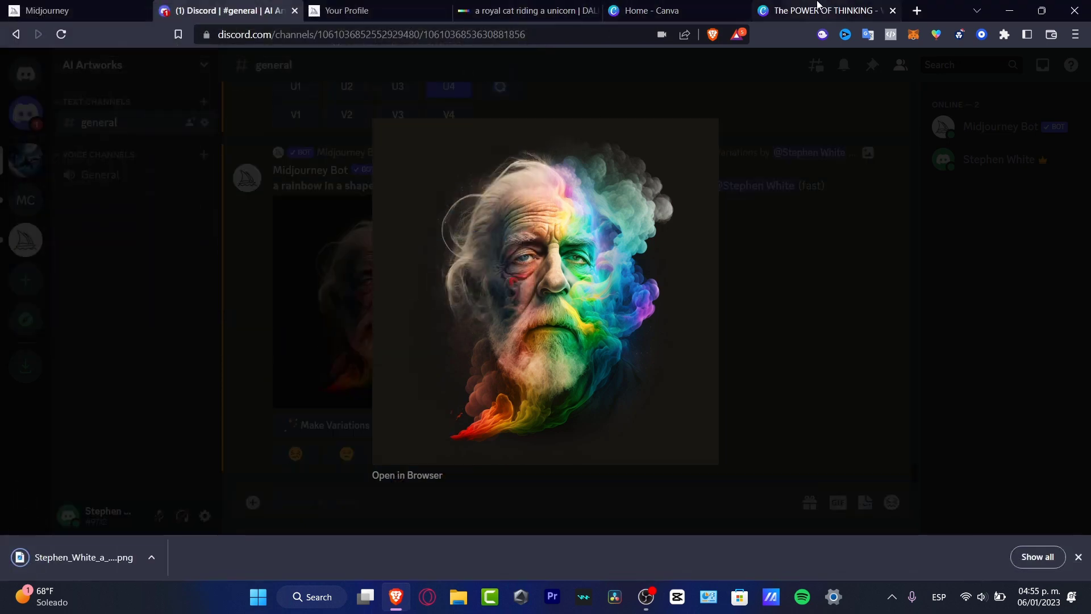
left_click(818, 7)
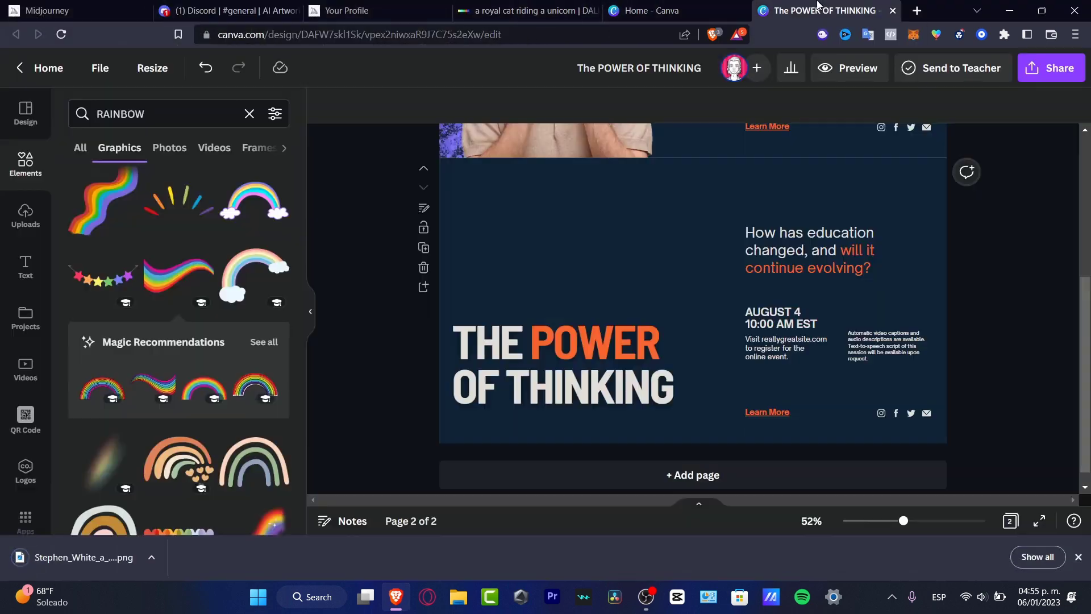
- Upload the downloaded portrait PNG into Canva and add it to page 2
left_click(24, 172)
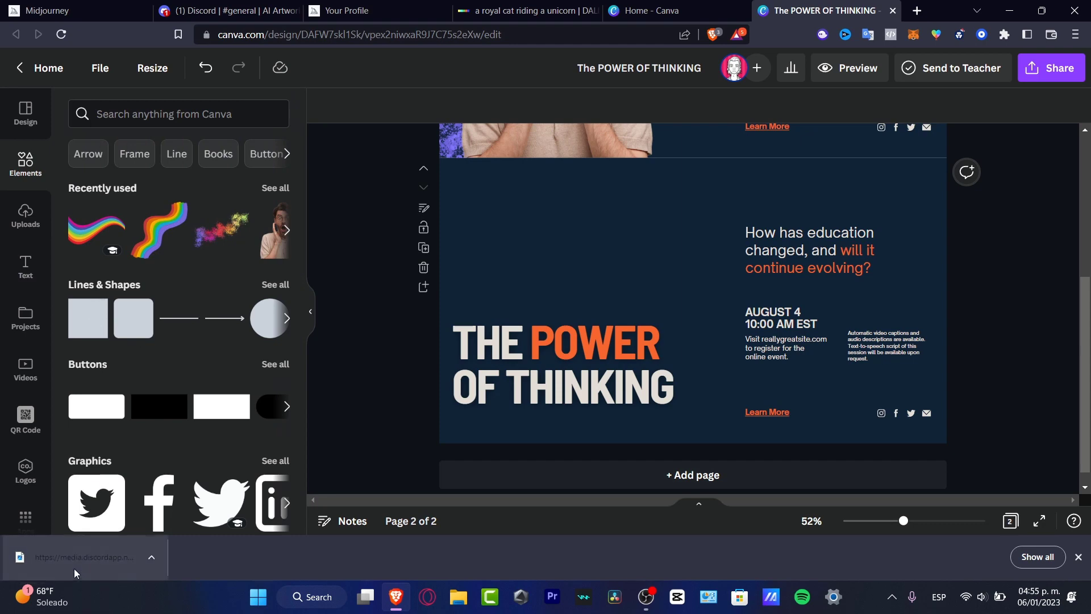
left_click_drag(74, 568, 217, 304)
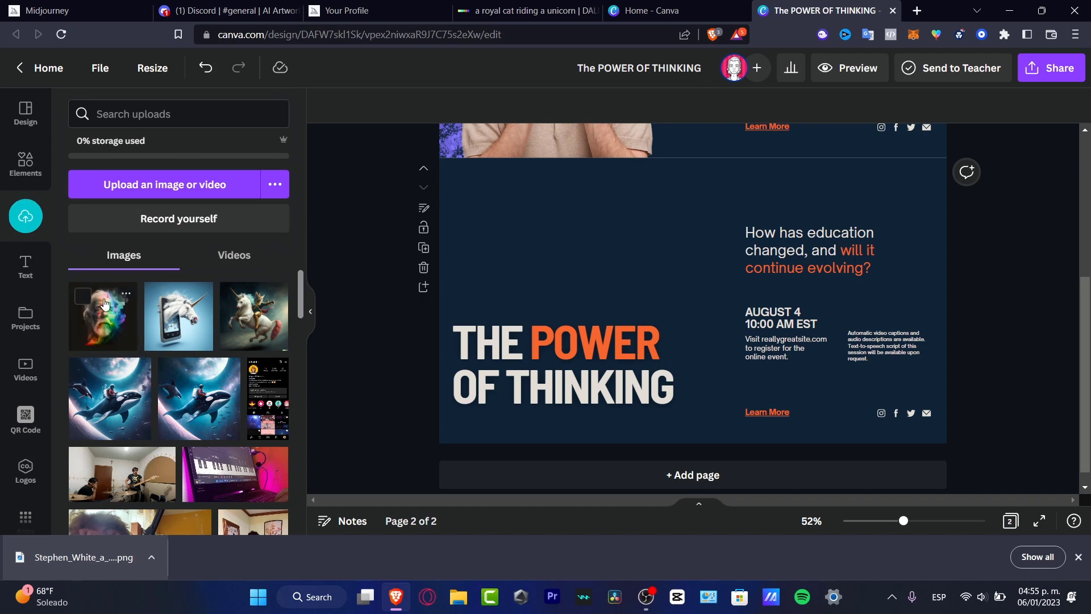
left_click(104, 305)
- Move the portrait left and down and enlarge it to about 577 px square
left_click_drag(678, 287, 477, 361)
left_click_drag(574, 292, 736, 131)
left_click_drag(661, 247, 654, 250)
left_click(355, 115)
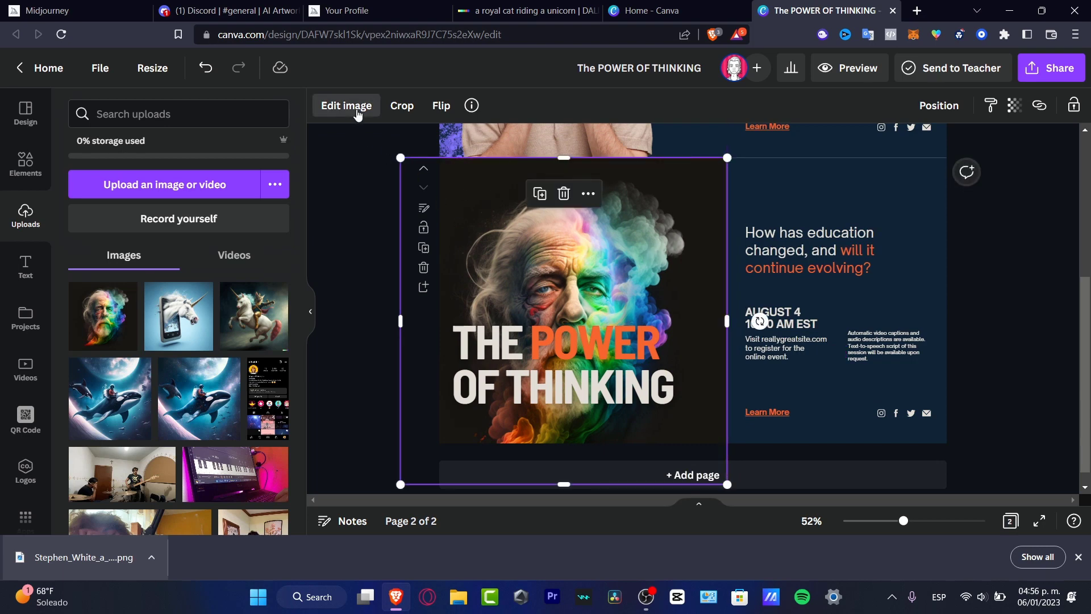
- Remove the portrait's background and trim its frame from the bottom and left
left_click(228, 190)
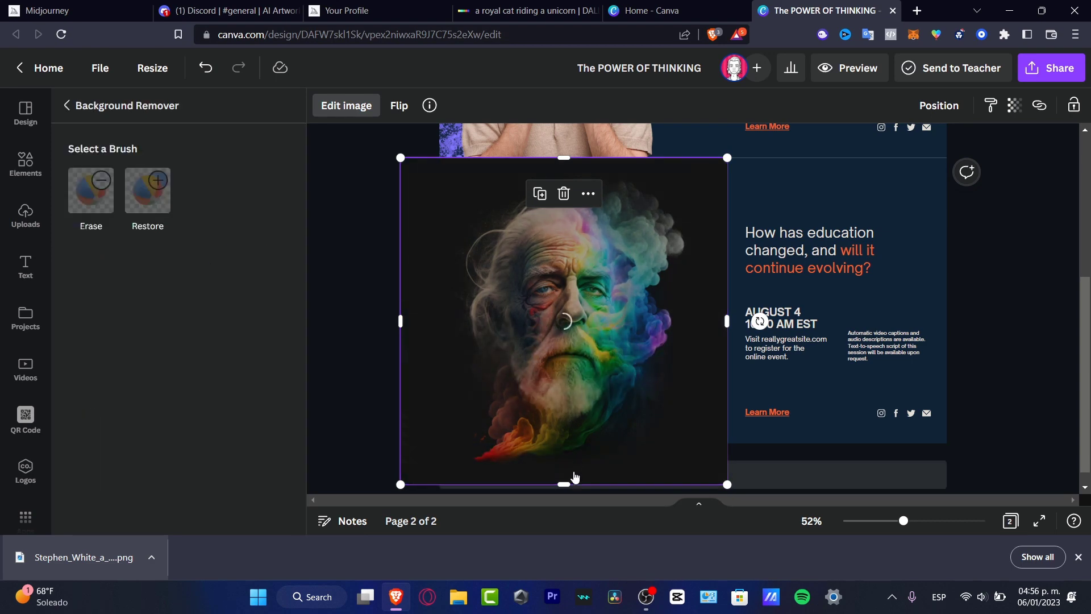
left_click_drag(565, 482, 577, 436)
left_click_drag(399, 304, 440, 303)
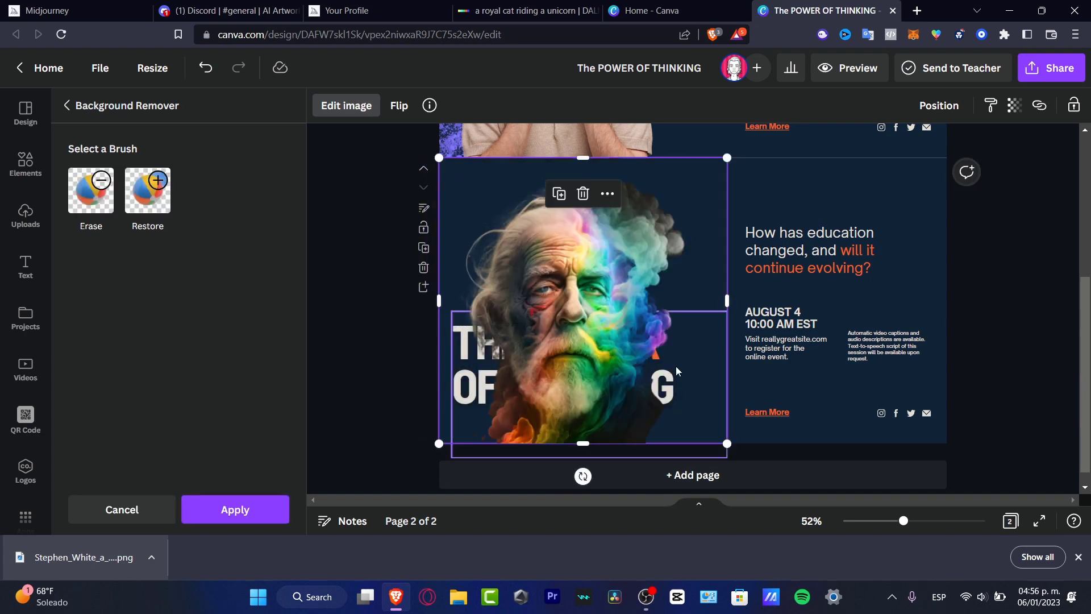
- Bring the portrait forward in the layer order, keeping the title text in front
right_click(618, 247)
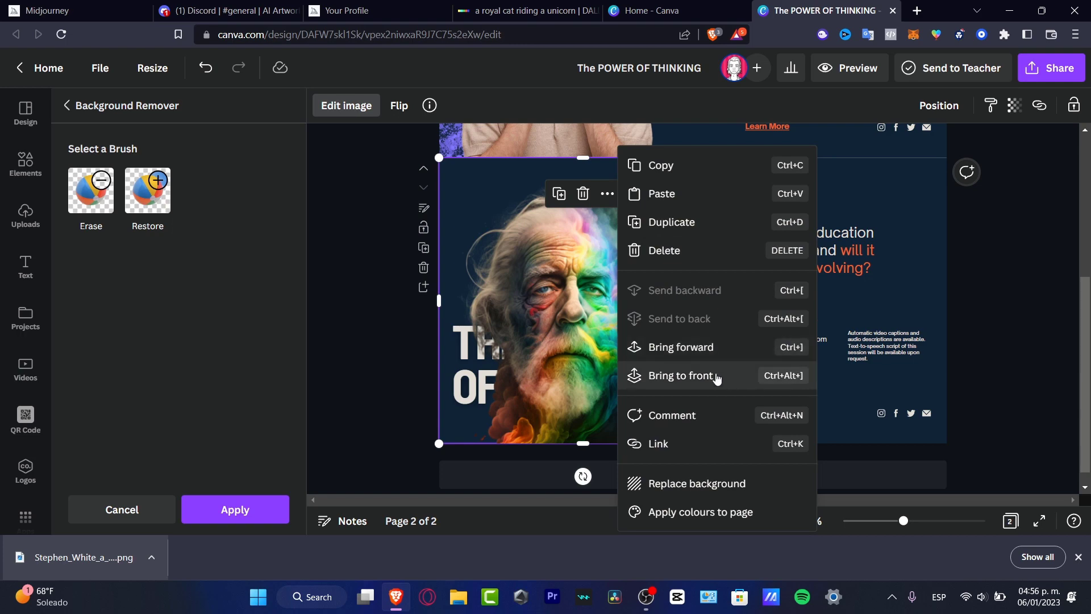
left_click(730, 348)
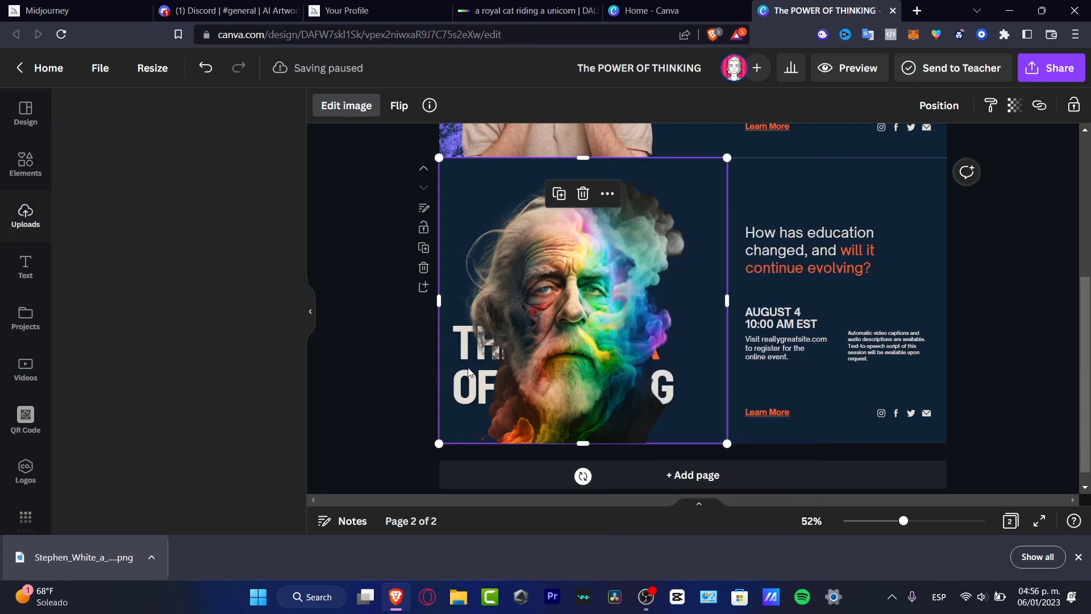
left_click(477, 377)
right_click(476, 378)
left_click(384, 363)
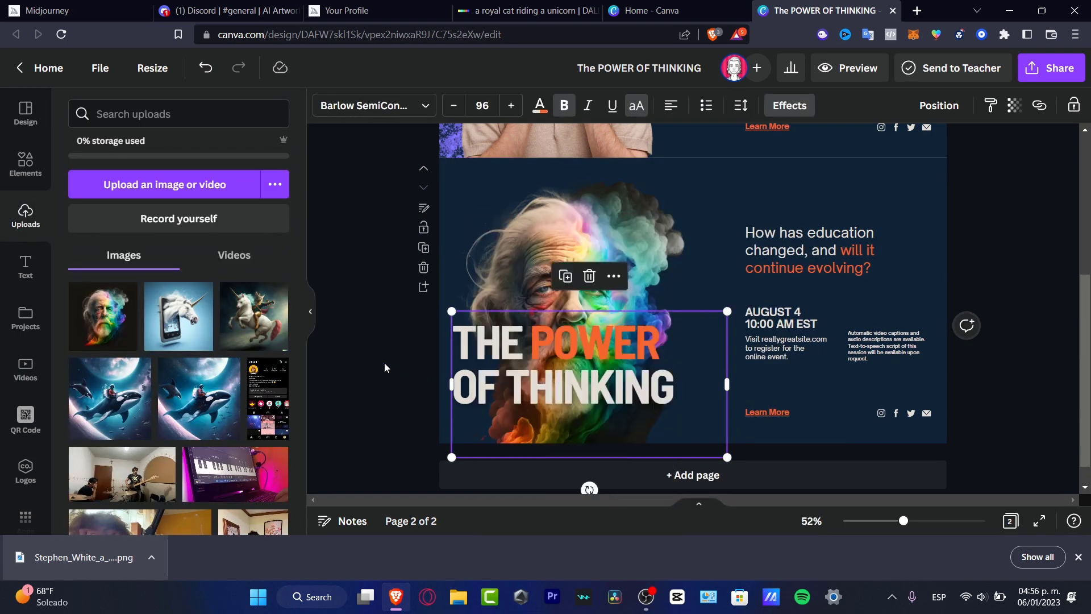
- Move the portrait left and down, enlarge it to about 939 × 931, and nudge the title down
left_click(622, 243)
left_click_drag(623, 244, 613, 272)
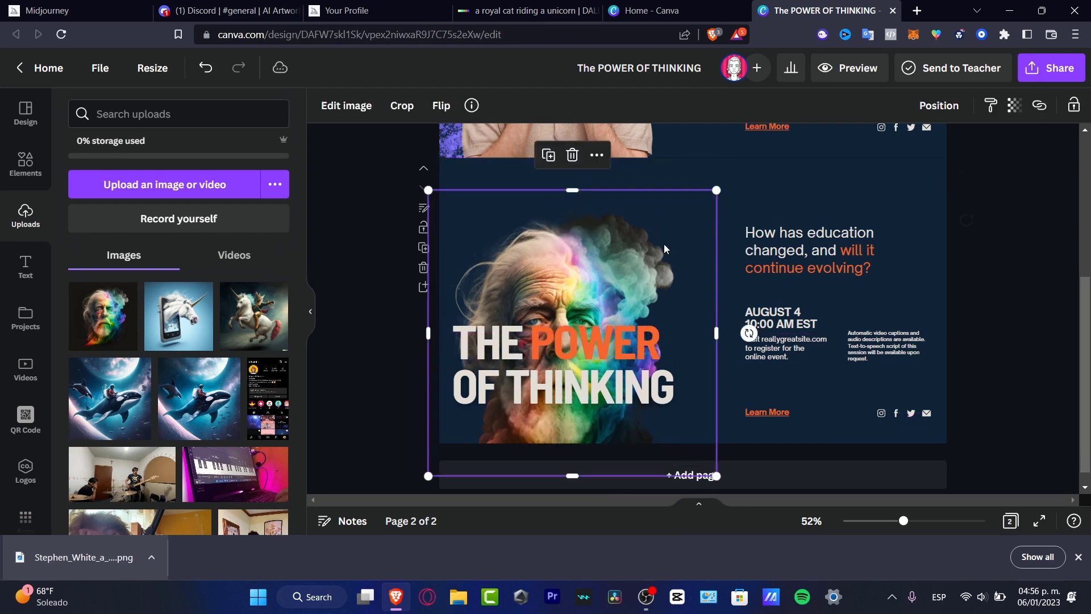
left_click_drag(717, 187, 791, 130)
left_click_drag(616, 329, 616, 349)
- Scroll through both pages to check the layout, dismissing a stray comment box
scroll(973, 315, "up", 5)
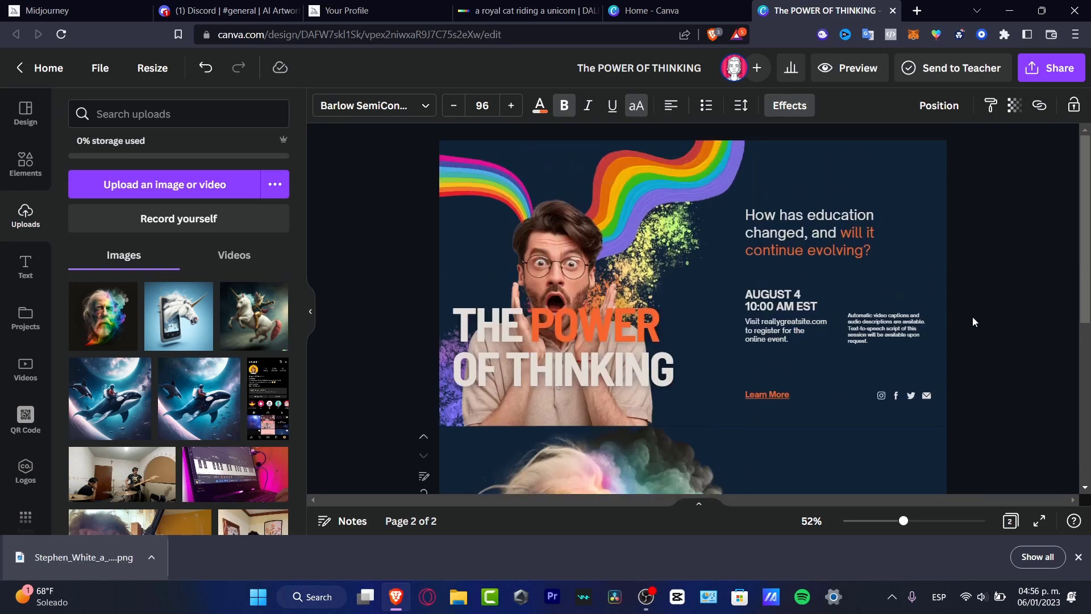
scroll(973, 317, "down", 6)
left_click(974, 324)
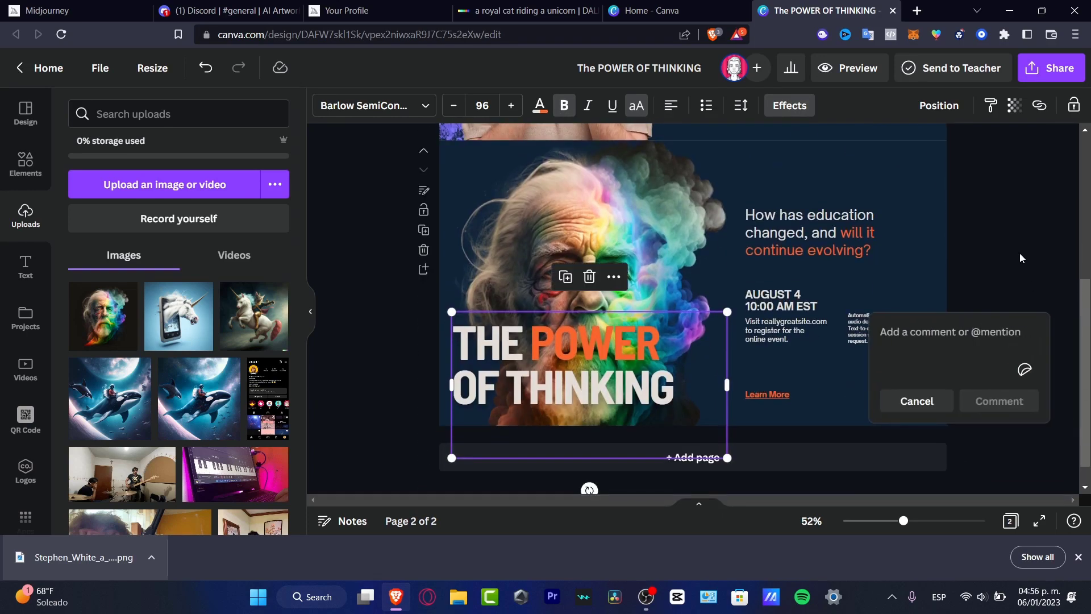
left_click(1018, 267)
scroll(1014, 288, "up", 4)
scroll(1015, 291, "up", 2)
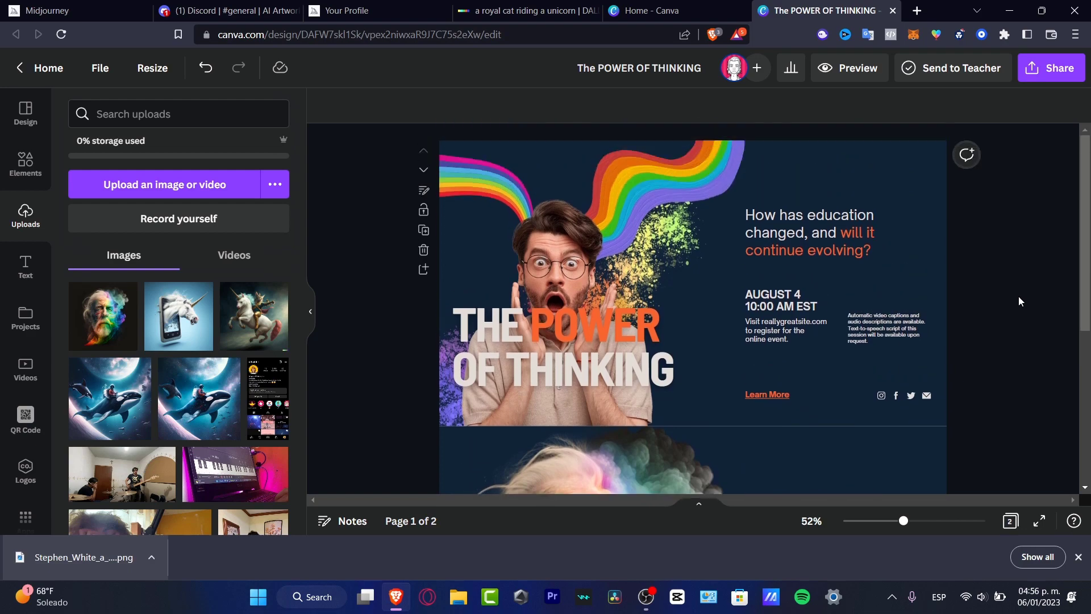
scroll(1018, 296, "down", 5)
scroll(1019, 304, "up", 5)
scroll(1017, 310, "down", 5)
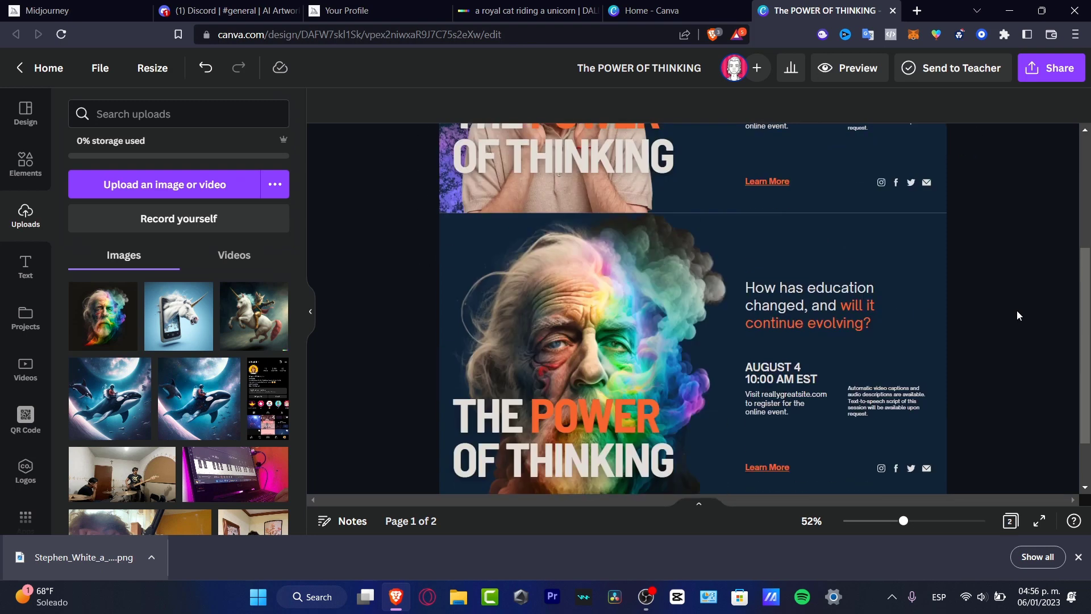